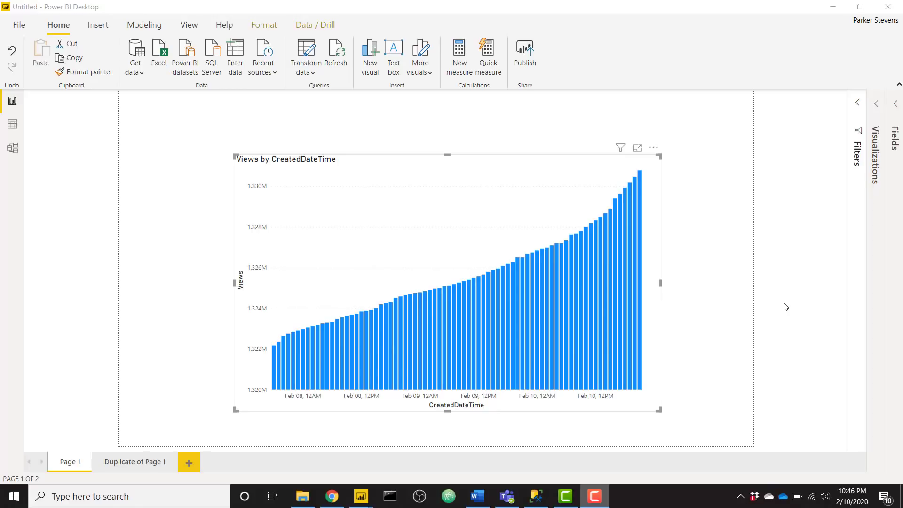
Step: Clear the chart selection, then scroll the bielite.com Power BI – Level 1 (Beginner) course page
{"action": "left_click", "coordinate": [819, 372]}
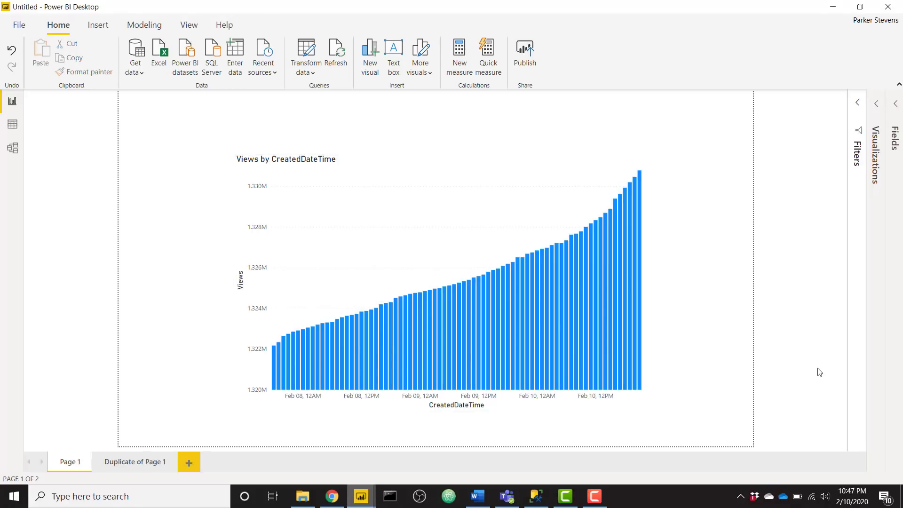
{"action": "left_click", "coordinate": [332, 495]}
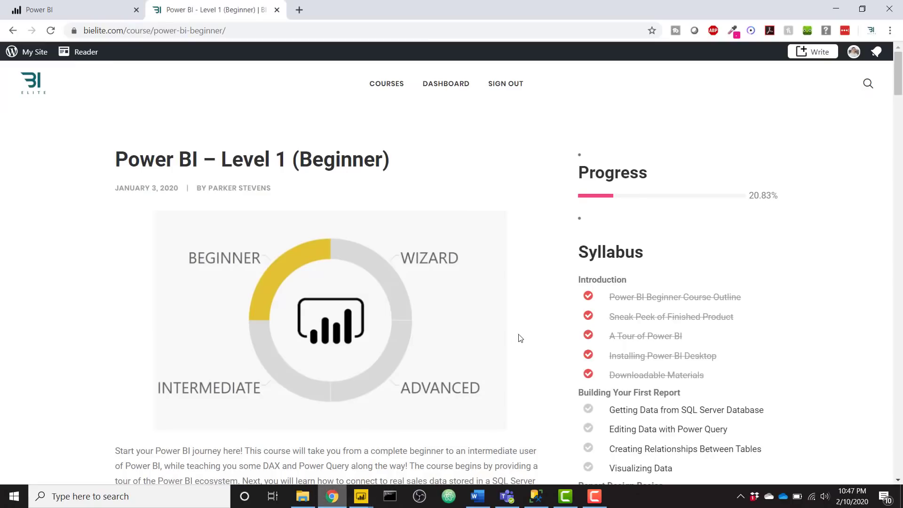
{"action": "scroll", "coordinate": [520, 338], "scroll_direction": "down", "scroll_amount": 1}
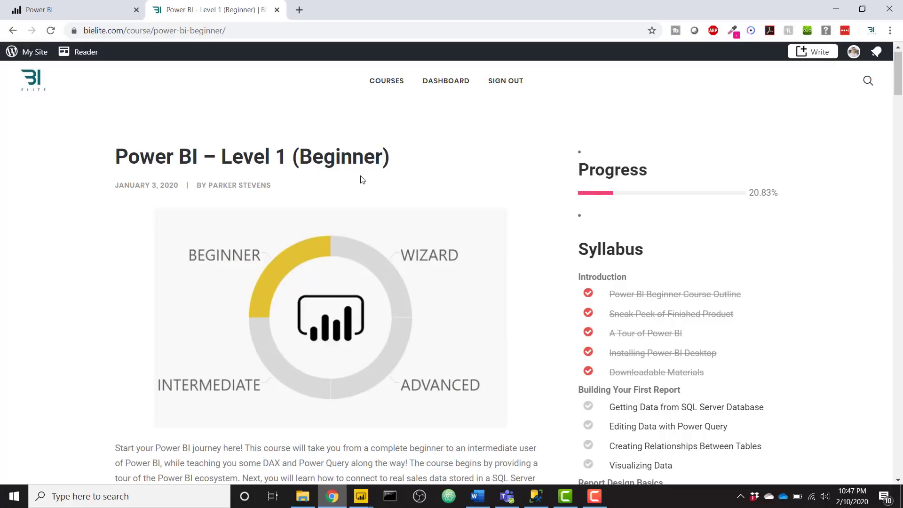
{"action": "scroll", "coordinate": [367, 183], "scroll_direction": "down", "scroll_amount": 1}
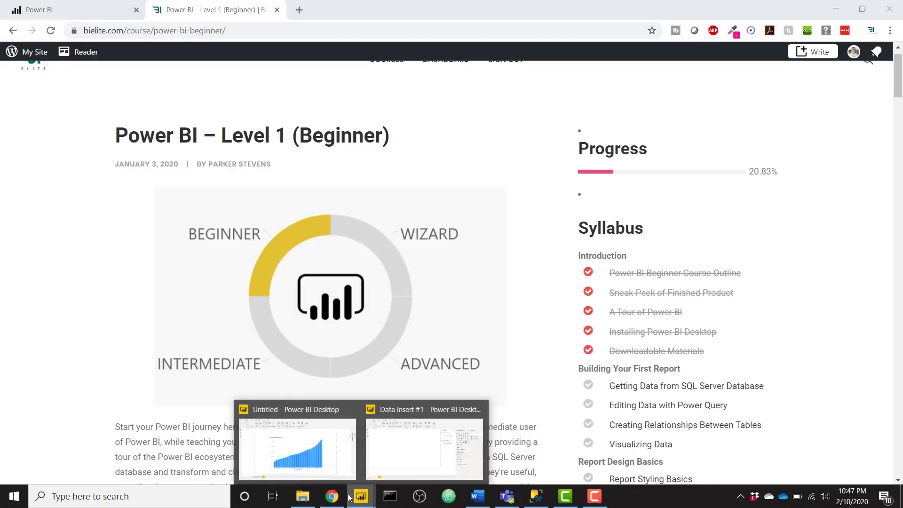
Step: Back in Power BI Desktop, show the Run SQL and Pull Data table in Data view
{"action": "left_click", "coordinate": [292, 446]}
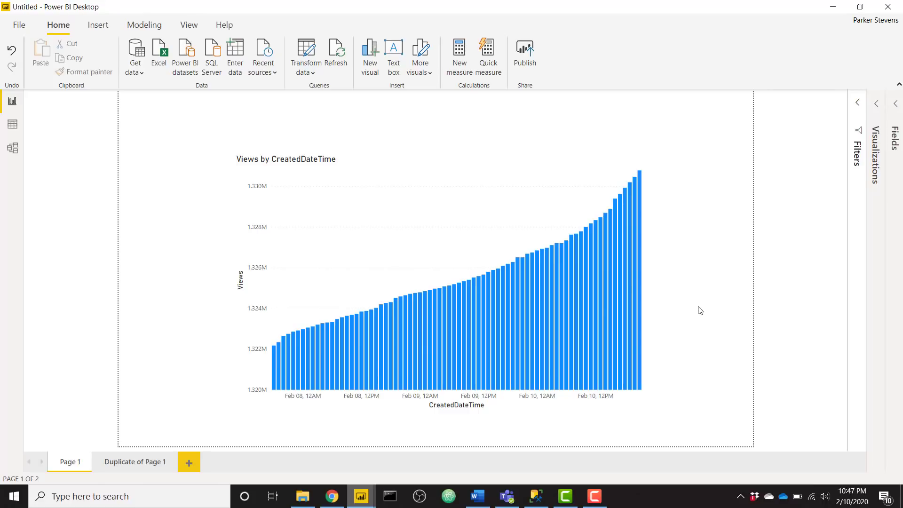
{"action": "mouse_move", "coordinate": [396, 339]}
{"action": "mouse_move", "coordinate": [275, 364]}
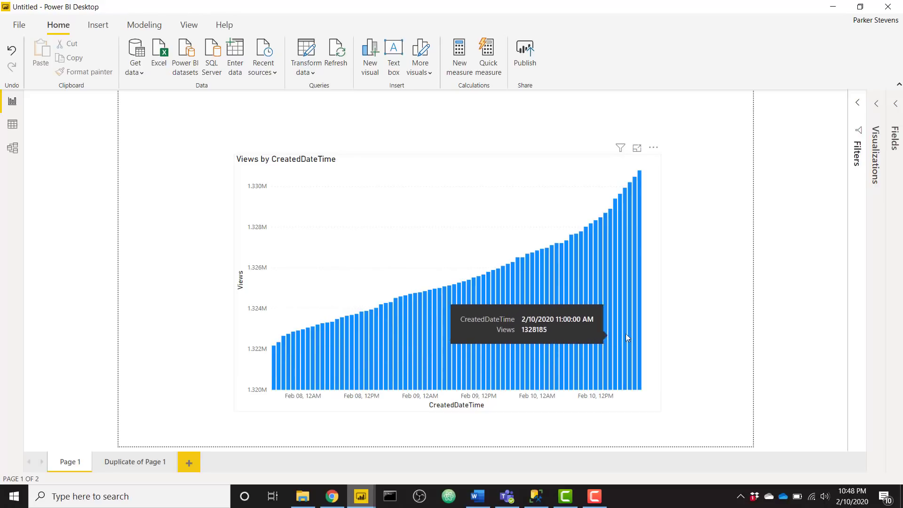
{"action": "mouse_move", "coordinate": [637, 335]}
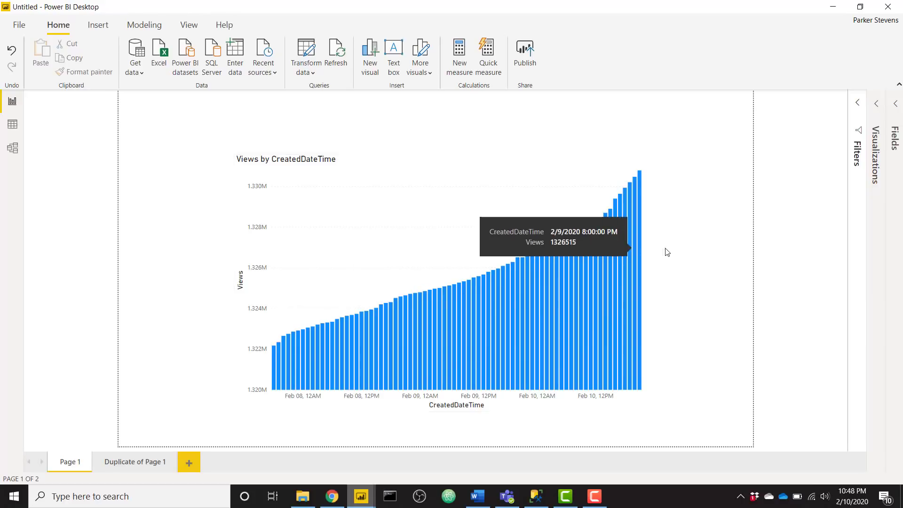
{"action": "left_click", "coordinate": [11, 125]}
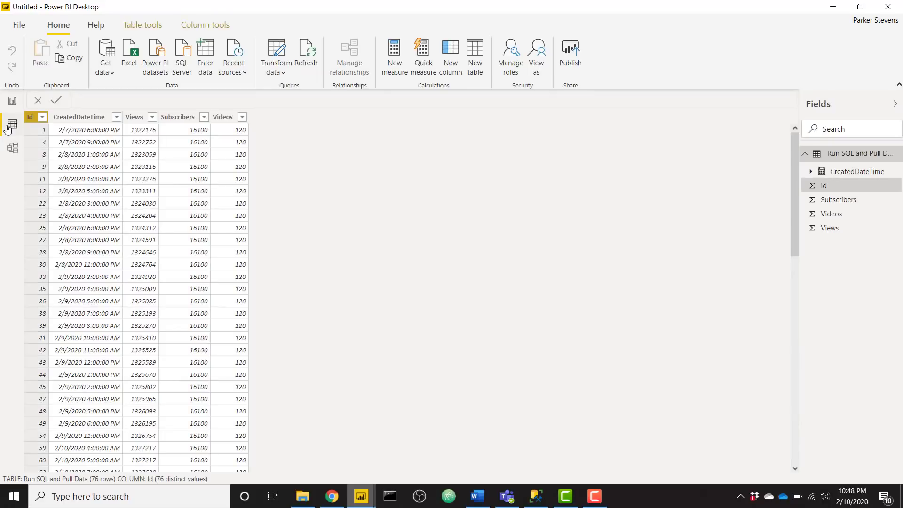
Step: Sort the table ascending by Id and scroll through the hourly rows
{"action": "left_click", "coordinate": [42, 117]}
{"action": "left_click", "coordinate": [63, 125]}
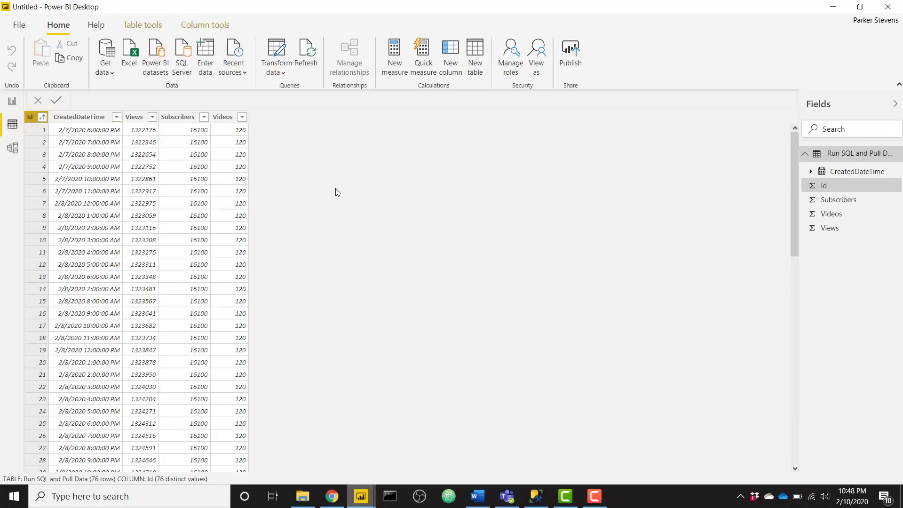
{"action": "scroll", "coordinate": [335, 188], "scroll_direction": "down", "scroll_amount": 15}
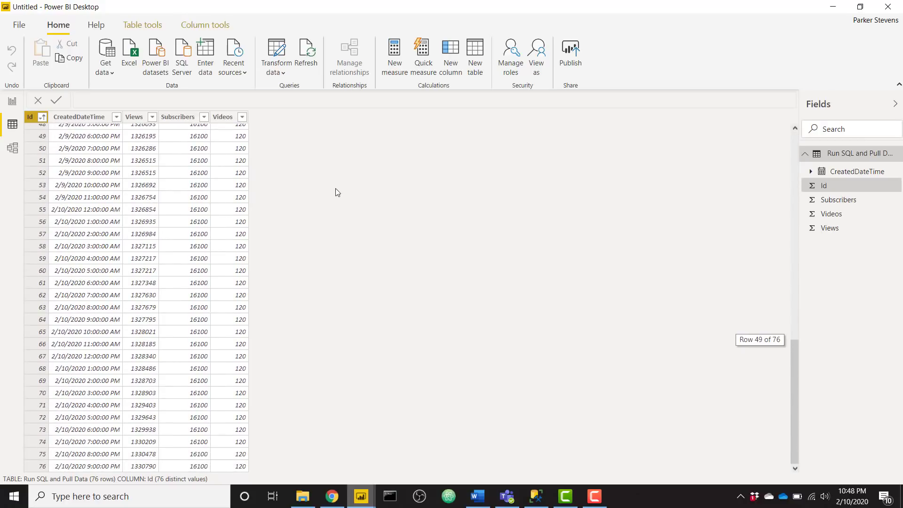
{"action": "scroll", "coordinate": [337, 192], "scroll_direction": "up", "scroll_amount": 15}
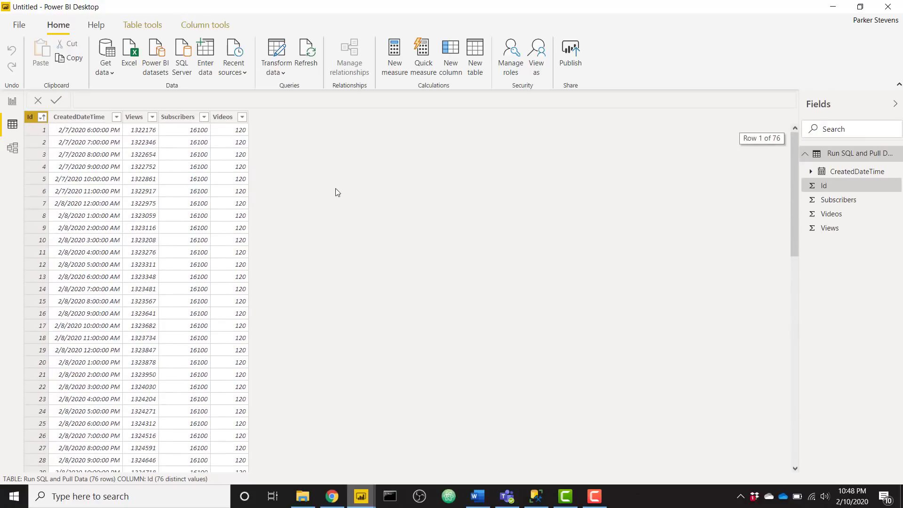
Step: Open Power Query Editor from Report view and highlight the first SELECT * FROM HourlyStats line
{"action": "left_click", "coordinate": [12, 101]}
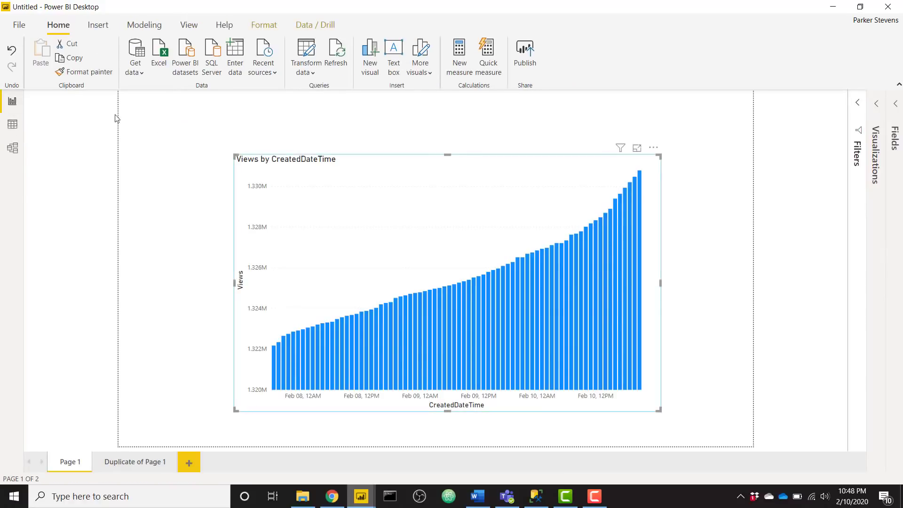
{"action": "left_click", "coordinate": [306, 49]}
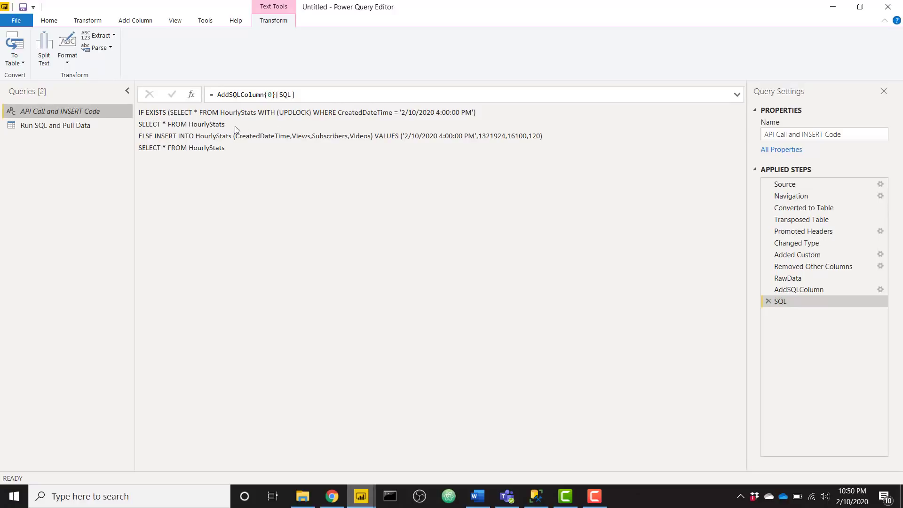
{"action": "left_click_drag", "start_coordinate": [228, 124], "coordinate": [140, 131]}
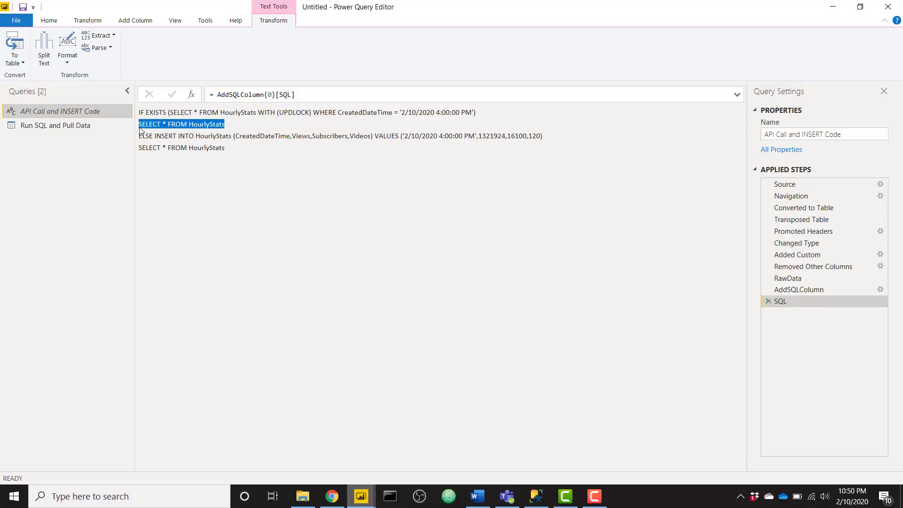
{"action": "left_click", "coordinate": [244, 122]}
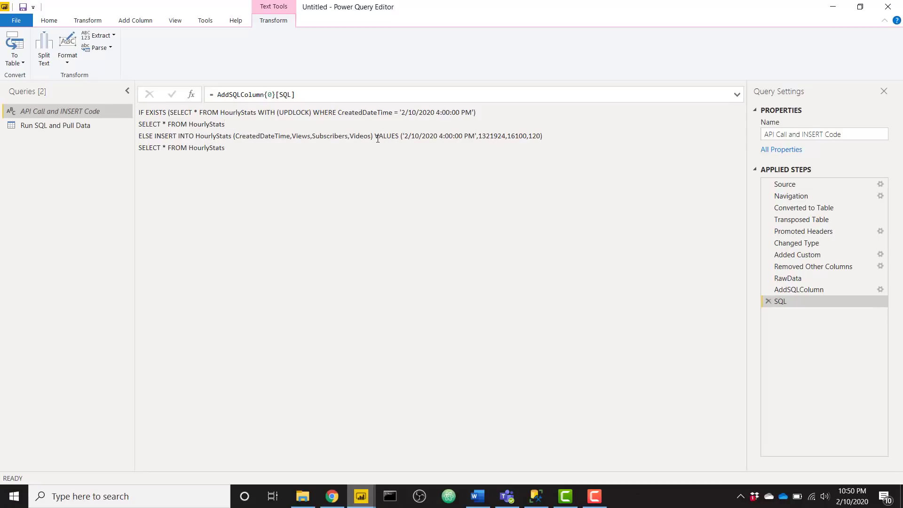
Step: Highlight VALUES in the INSERT statement and the final SELECT * FROM HourlyStats line
{"action": "left_click_drag", "start_coordinate": [374, 135], "coordinate": [399, 137]}
{"action": "left_click", "coordinate": [544, 136]}
{"action": "left_click_drag", "start_coordinate": [231, 126], "coordinate": [141, 126]}
{"action": "left_click", "coordinate": [232, 154]}
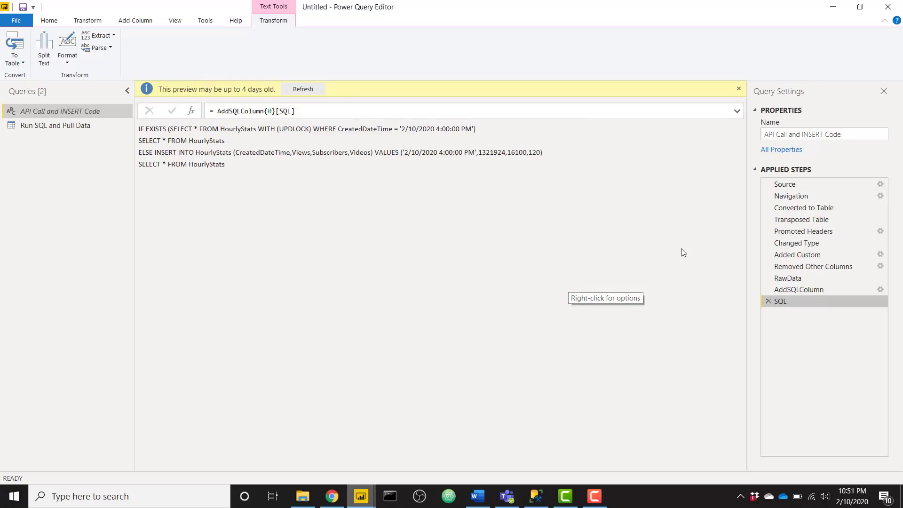
Step: Preview the Removed Other Columns, RawData and AddSQLColumn steps to show the SQL column
{"action": "left_click", "coordinate": [801, 269]}
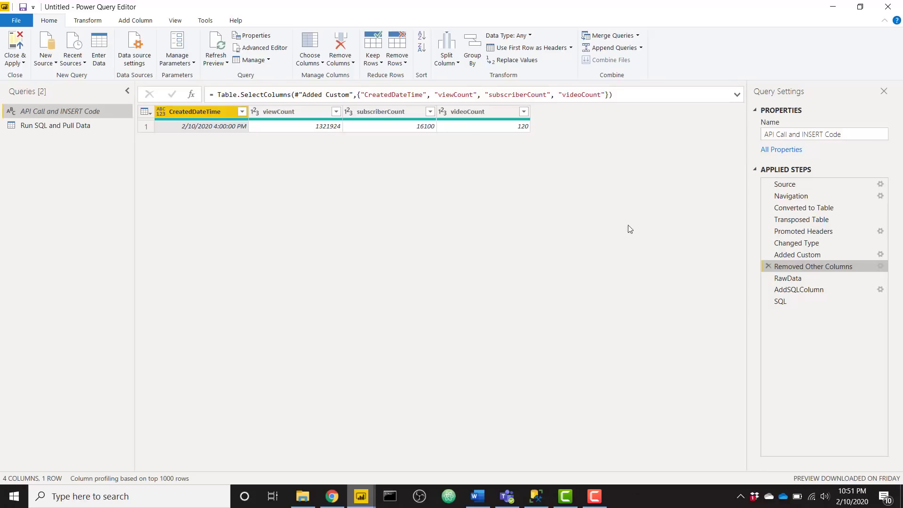
{"action": "left_click", "coordinate": [823, 279]}
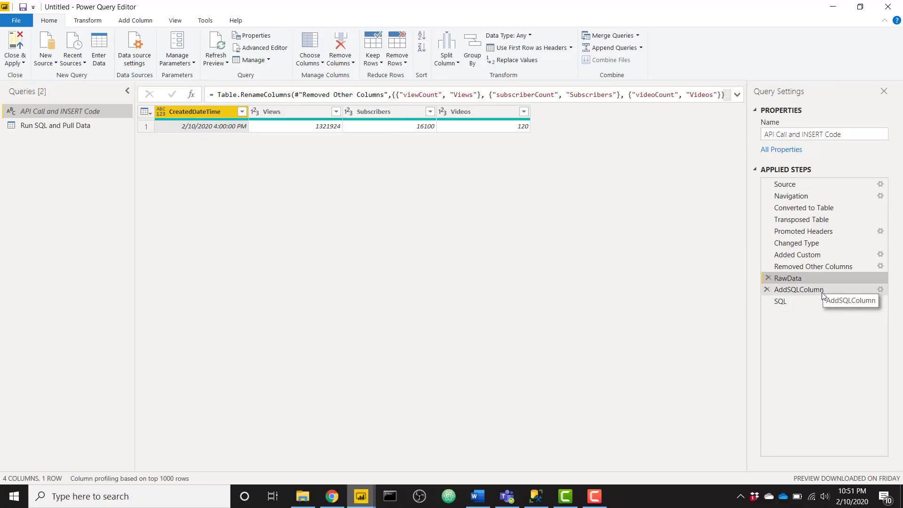
{"action": "left_click", "coordinate": [822, 293]}
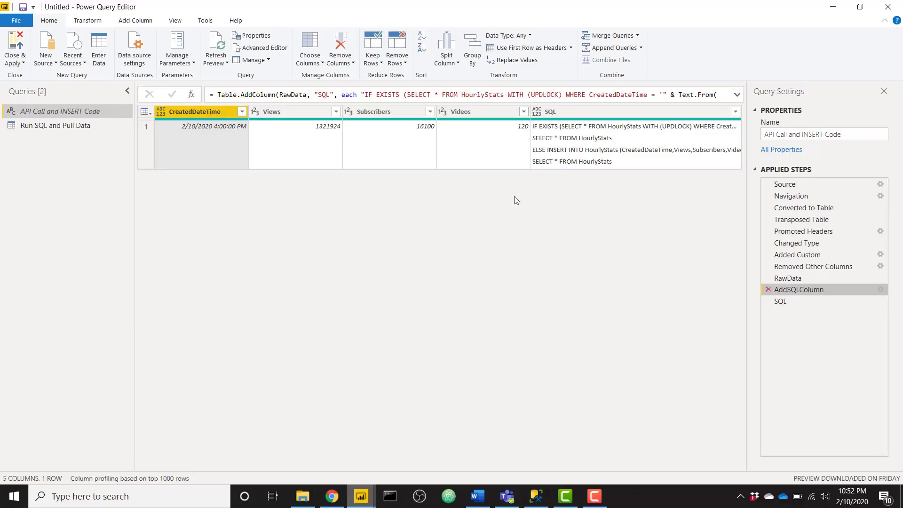
{"action": "left_click", "coordinate": [143, 24]}
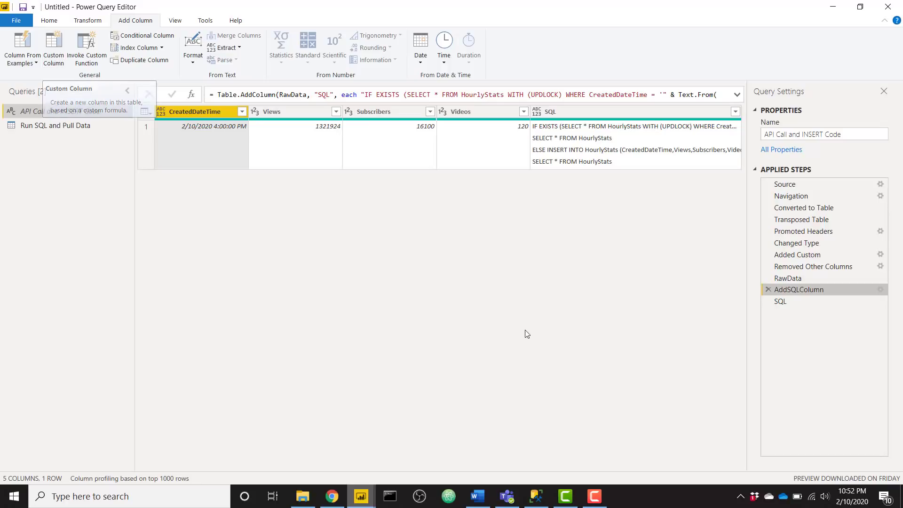
Step: Edit the AddSQLColumn formula, reviewing Text.From([CreatedDateTime]) within the IF EXISTS/INSERT concatenation
{"action": "double_click", "coordinate": [808, 289]}
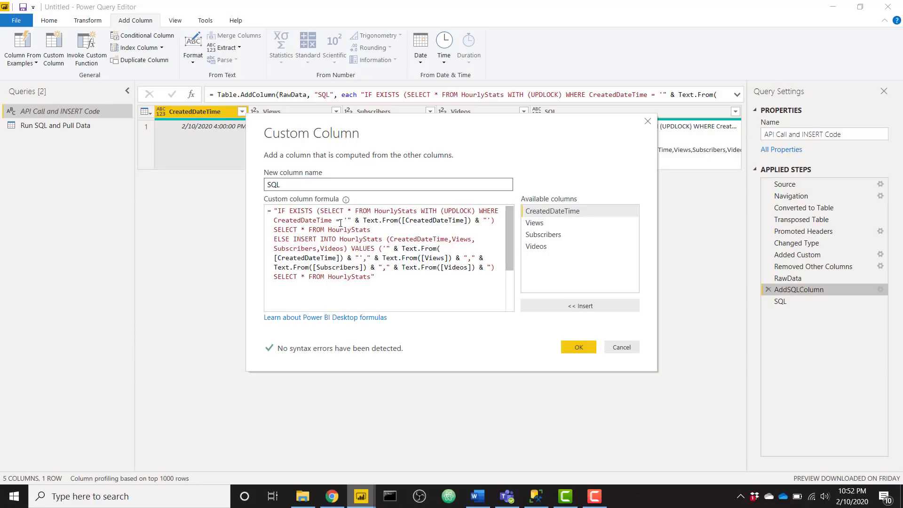
{"action": "left_click_drag", "start_coordinate": [364, 220], "coordinate": [472, 220]}
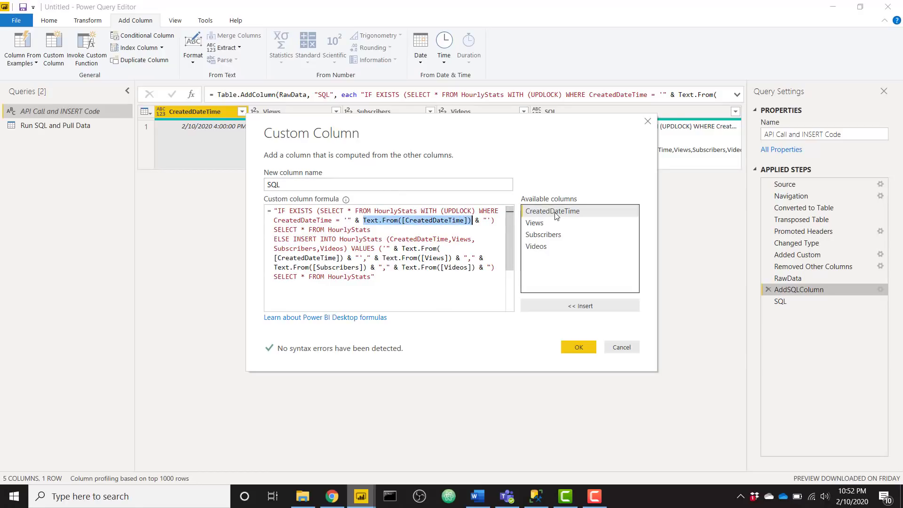
{"action": "left_click_drag", "start_coordinate": [491, 138], "coordinate": [465, 194]}
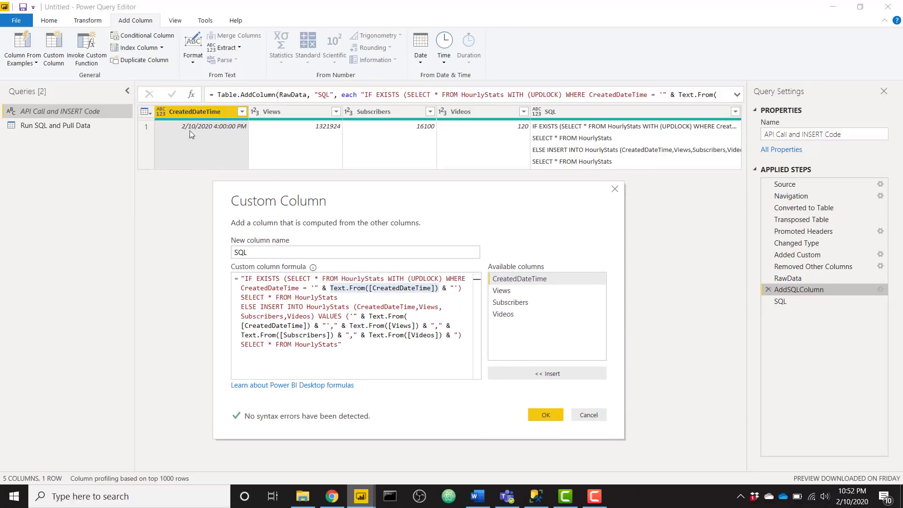
{"action": "left_click", "coordinate": [346, 288]}
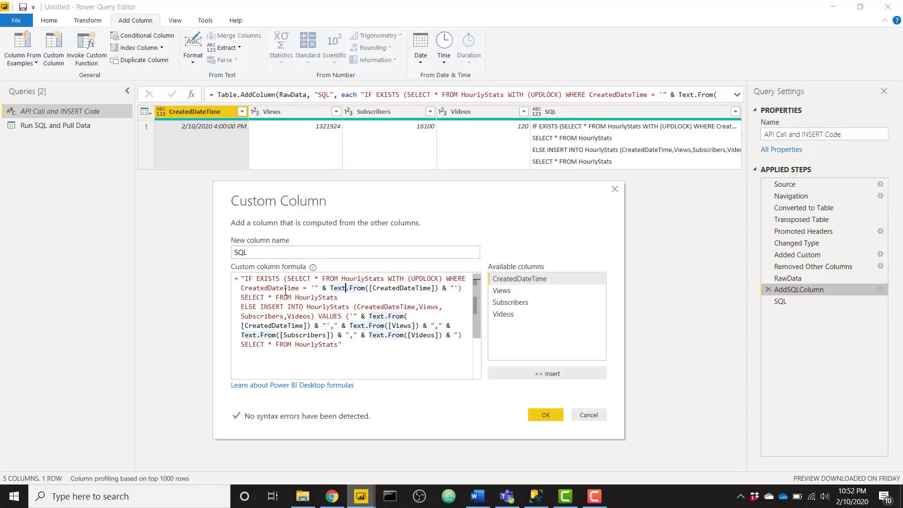
{"action": "left_click_drag", "start_coordinate": [331, 287], "coordinate": [439, 288]}
{"action": "left_click", "coordinate": [439, 289]}
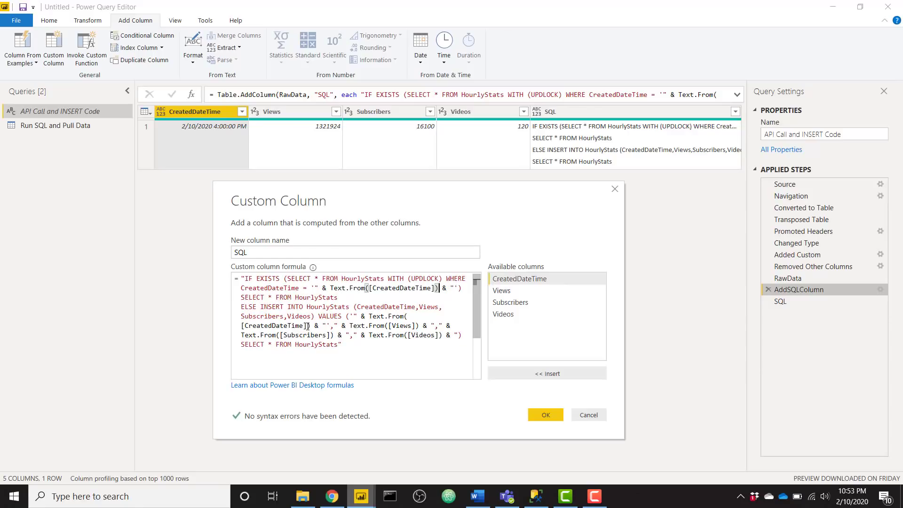
{"action": "mouse_move", "coordinate": [376, 328]}
Step: Confirm the SQL column formula and review the four generated SQL lines in the SQL step
{"action": "left_click", "coordinate": [552, 416]}
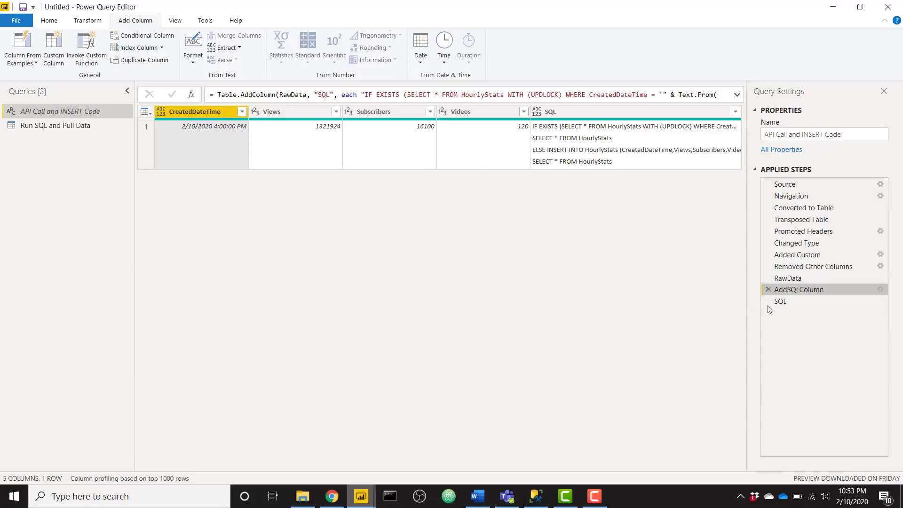
{"action": "left_click", "coordinate": [789, 302]}
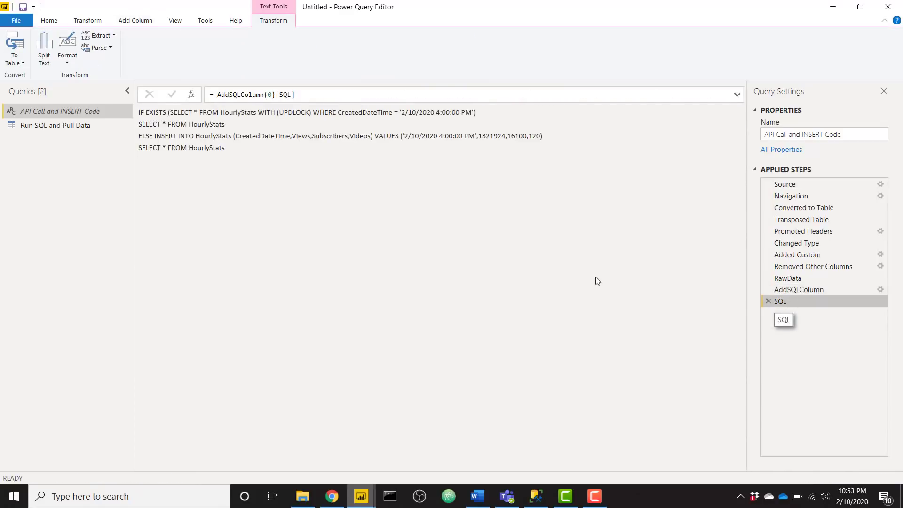
{"action": "left_click_drag", "start_coordinate": [267, 158], "coordinate": [139, 111]}
{"action": "left_click", "coordinate": [432, 225]}
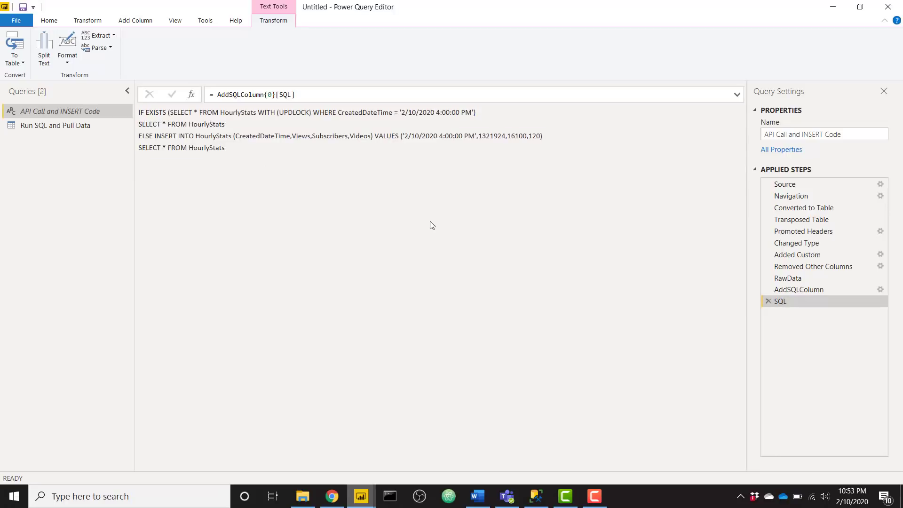
{"action": "left_click", "coordinate": [801, 289]}
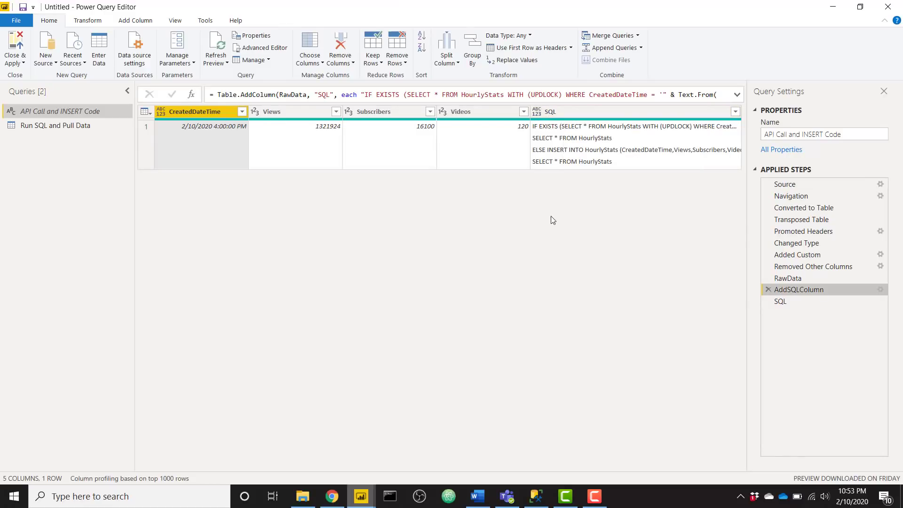
Step: Drill down into the SQL cell and select its four generated SQL lines
{"action": "right_click", "coordinate": [583, 149]}
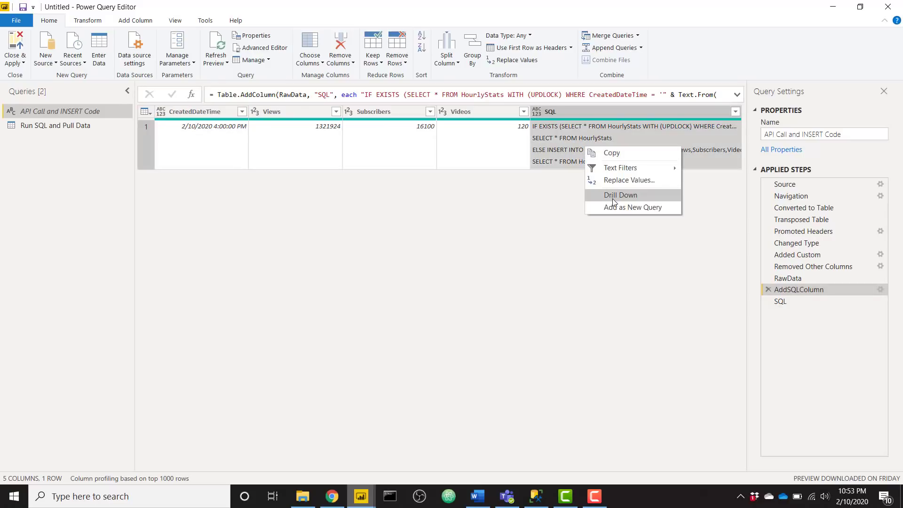
{"action": "left_click", "coordinate": [781, 302]}
{"action": "left_click", "coordinate": [784, 302]}
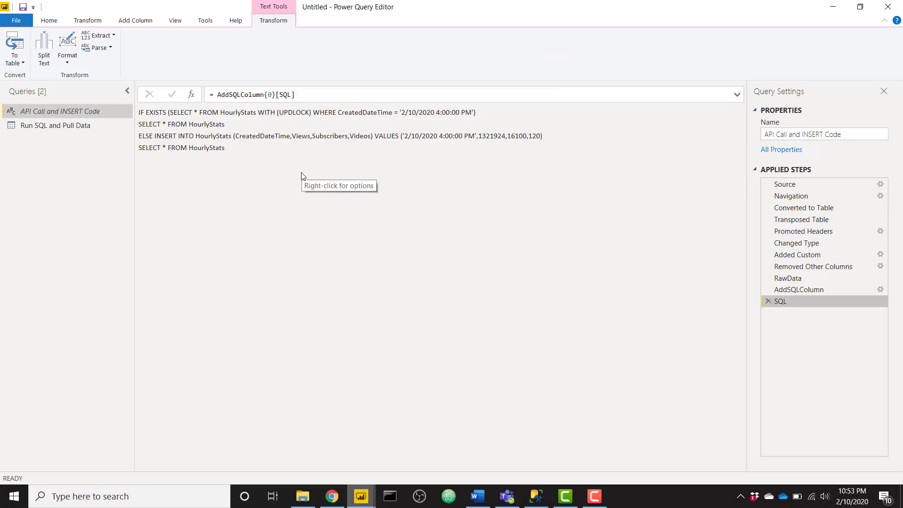
{"action": "left_click_drag", "start_coordinate": [244, 150], "coordinate": [140, 112]}
{"action": "key", "text": "ctrl+c"}
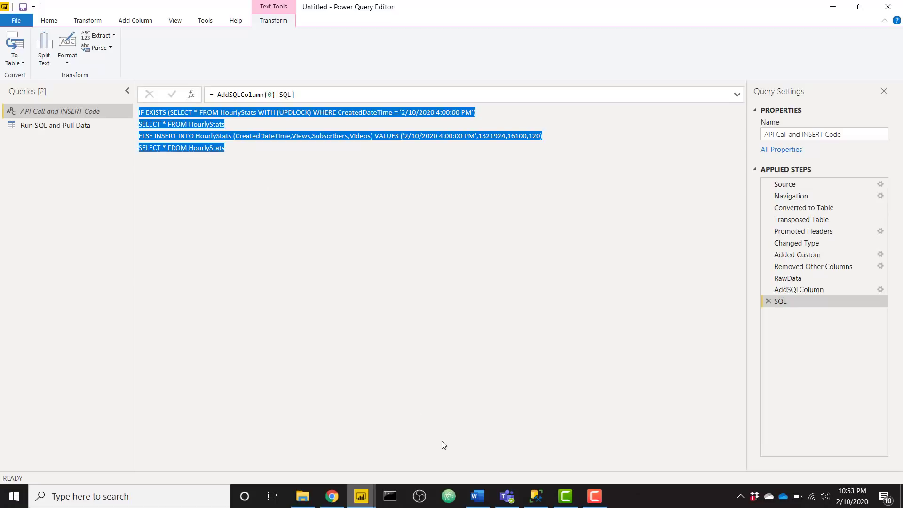
Step: In SSMS, correct line 4 to ORDER BY Id and paste the generated SQL below
{"action": "left_click", "coordinate": [536, 496]}
{"action": "key", "text": "BackSpace"}
{"action": "key", "text": "BackSpace"}
{"action": "type", "text": "Id"}
{"action": "key", "text": "Return"}
{"action": "key", "text": "Return"}
{"action": "key", "text": "Return"}
{"action": "key", "text": "Return"}
{"action": "key", "text": "ctrl+v"}
{"action": "left_click_drag", "start_coordinate": [378, 165], "coordinate": [262, 134]}
Step: Execute the pasted IF EXISTS/INSERT lines, delete them, and return to Power Query Editor
{"action": "left_click", "coordinate": [164, 53]}
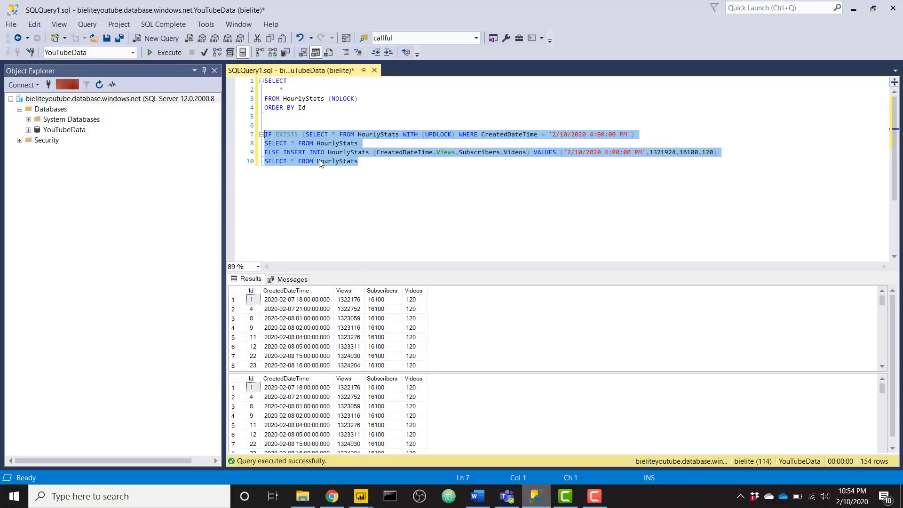
{"action": "mouse_move", "coordinate": [342, 144]}
{"action": "key", "text": "Delete"}
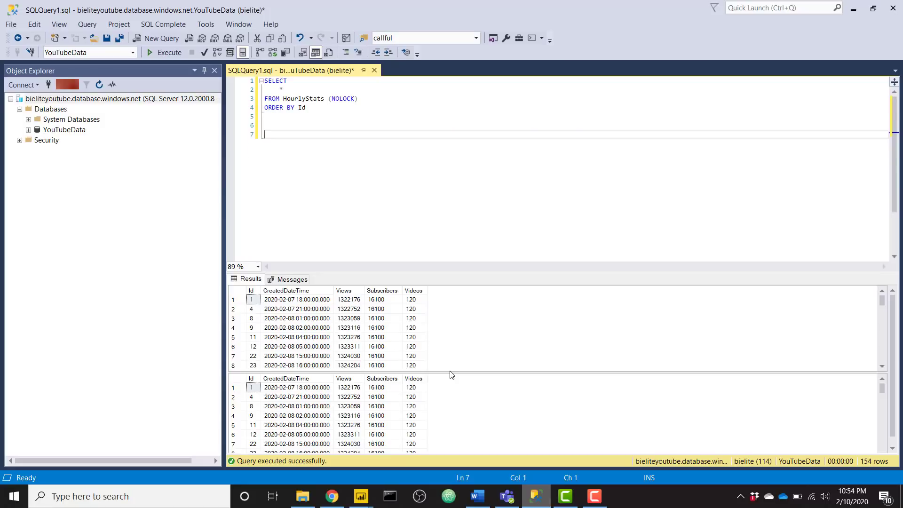
{"action": "key", "text": "BackSpace"}
{"action": "key", "text": "BackSpace"}
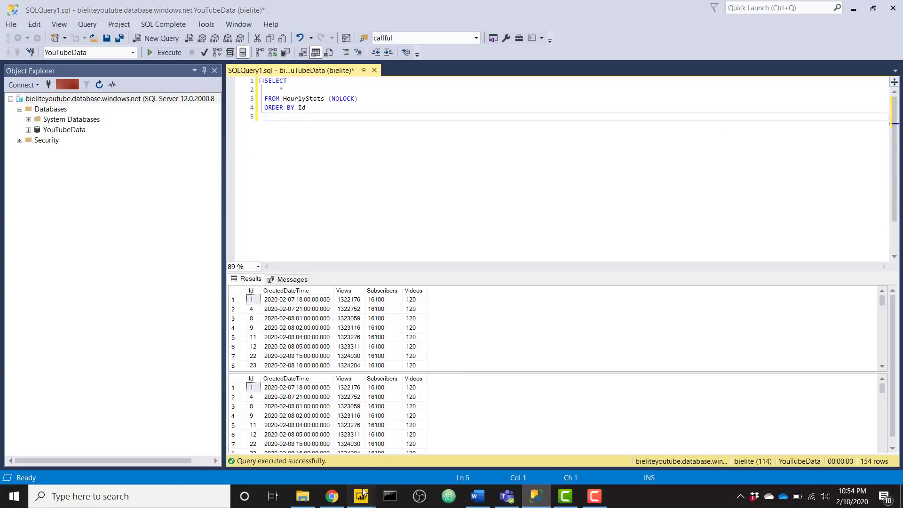
{"action": "mouse_move", "coordinate": [360, 495]}
{"action": "mouse_move", "coordinate": [267, 447]}
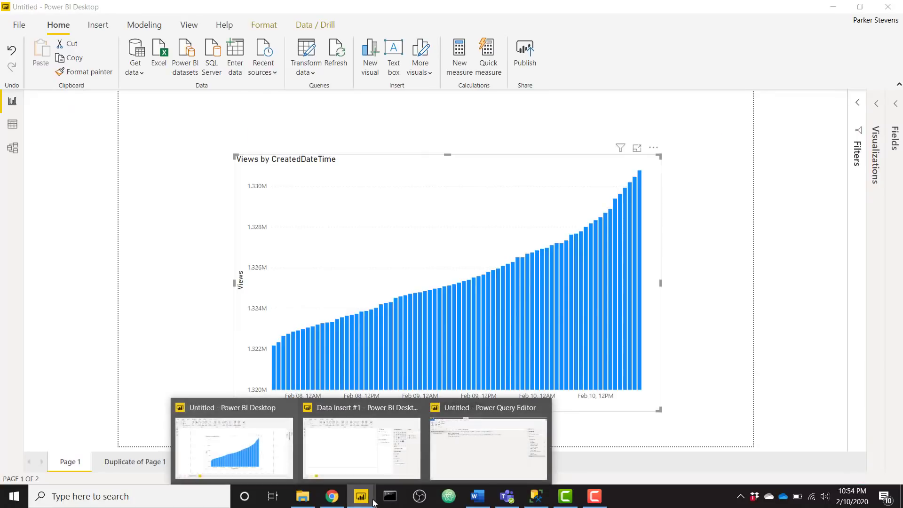
{"action": "left_click", "coordinate": [487, 449]}
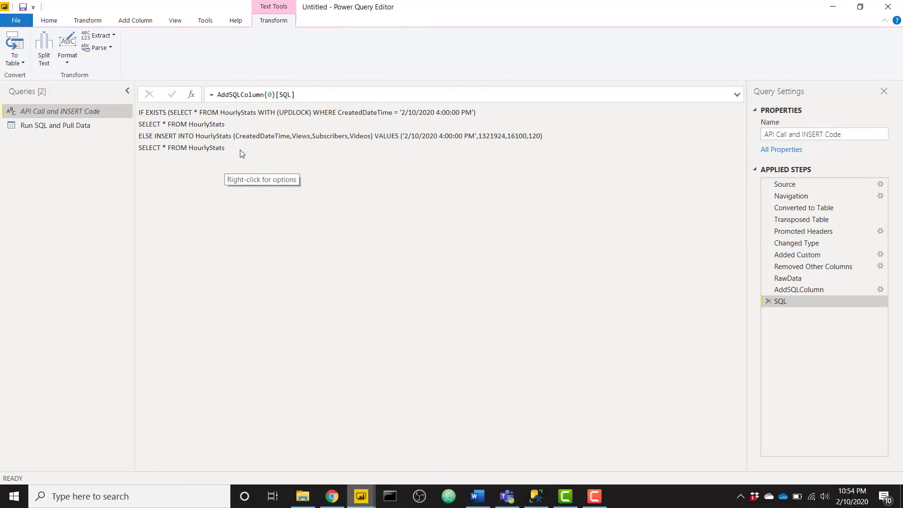
Step: Switch between Run SQL and Pull Data and API Call and INSERT Code, ending on Run SQL and Pull Data
{"action": "left_click", "coordinate": [90, 126]}
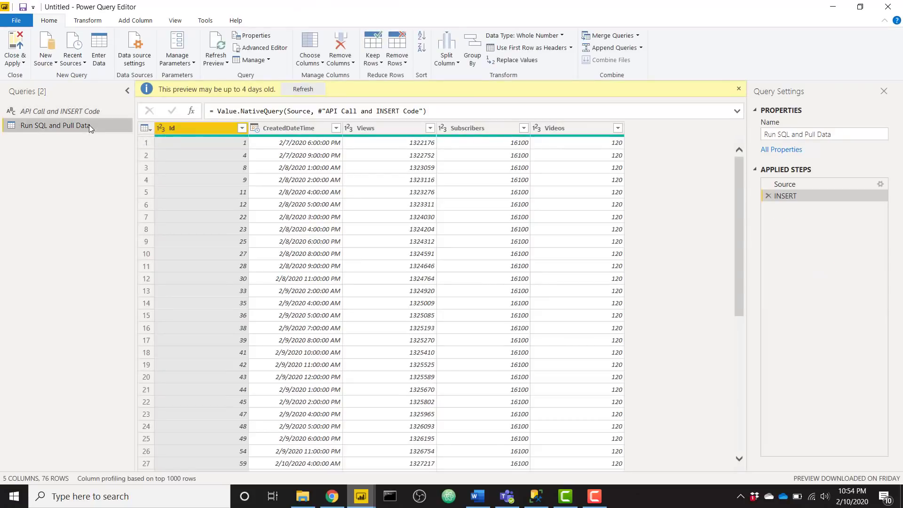
{"action": "left_click", "coordinate": [89, 110]}
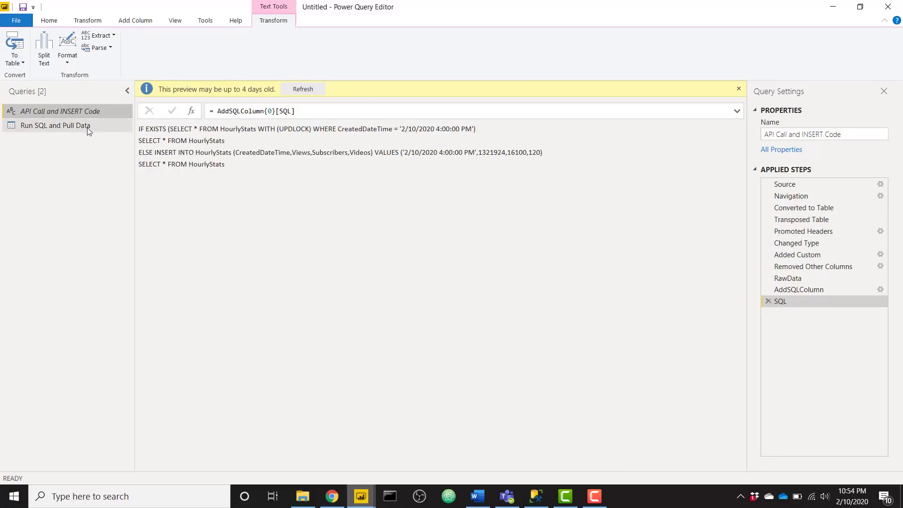
{"action": "left_click", "coordinate": [88, 129]}
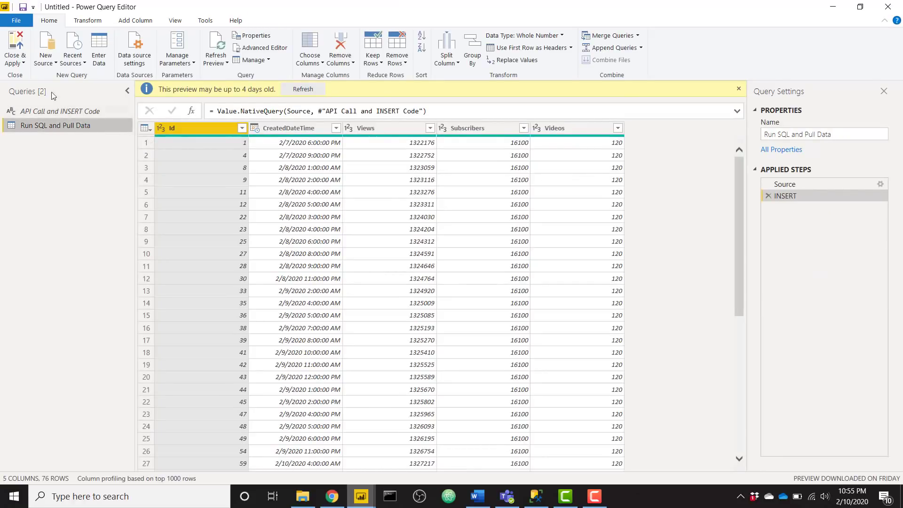
Step: Start a new SQL Server source and paste the Azure server name copied from SSMS
{"action": "left_click", "coordinate": [46, 60]}
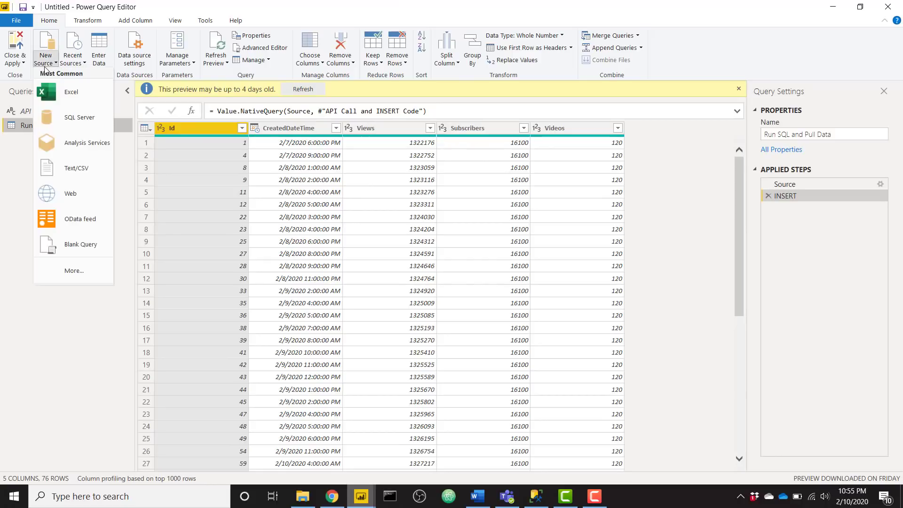
{"action": "left_click", "coordinate": [68, 116]}
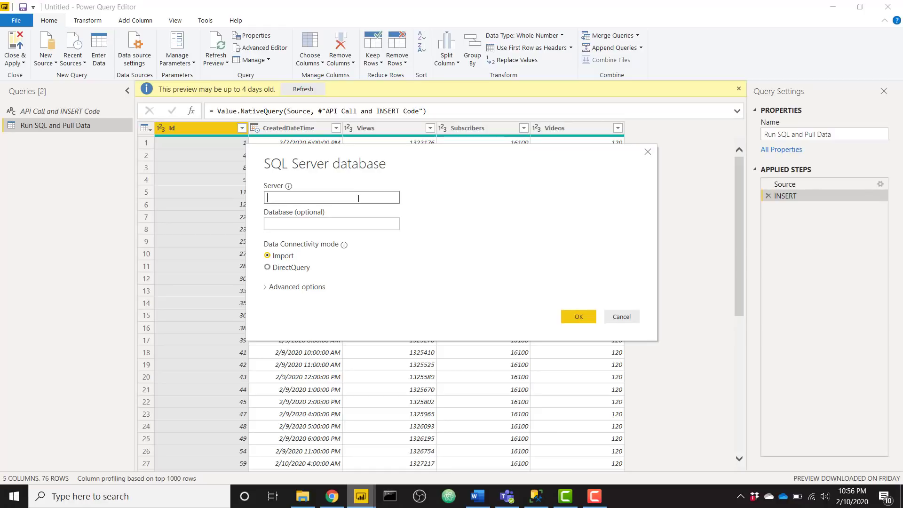
{"action": "left_click", "coordinate": [536, 496]}
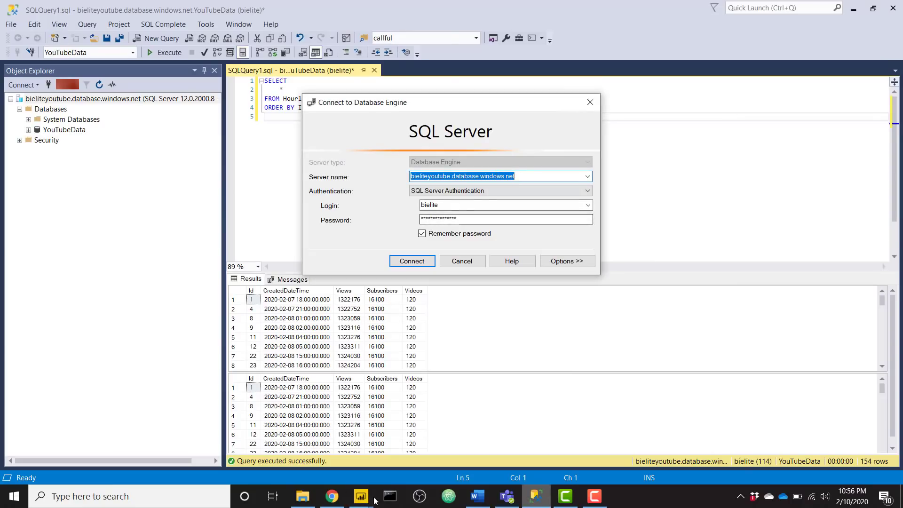
{"action": "mouse_move", "coordinate": [360, 502]}
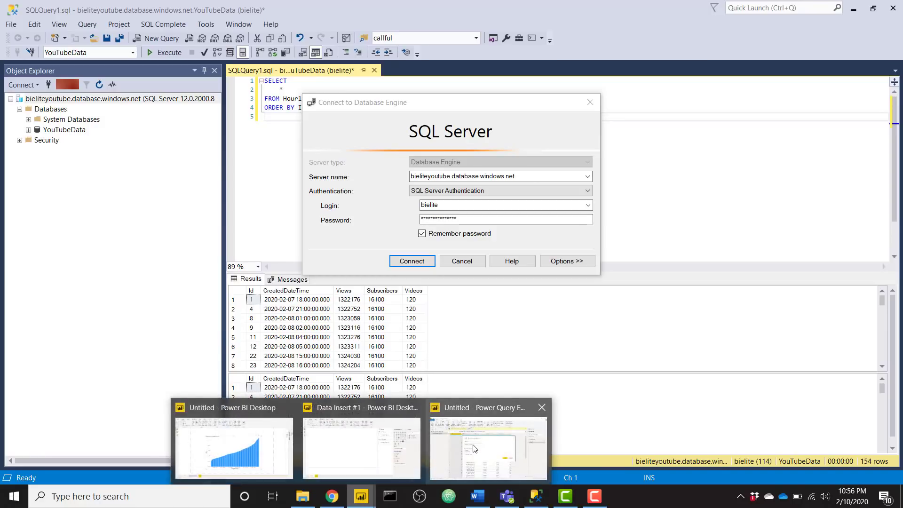
{"action": "left_click", "coordinate": [489, 437]}
{"action": "type", "text": "bieliteyoutube.database.windows.net"}
{"action": "left_click", "coordinate": [541, 473]}
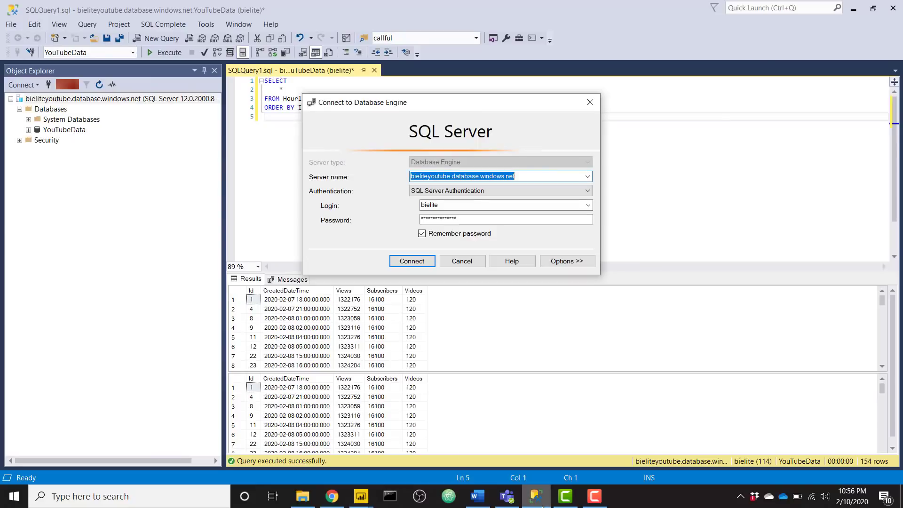
{"action": "left_click", "coordinate": [361, 503]}
{"action": "left_click", "coordinate": [458, 465]}
Step: Enter database YouTubeData, then load the HourlyStats table from the Navigator
{"action": "left_click", "coordinate": [350, 225]}
{"action": "type", "text": "YouTube"}
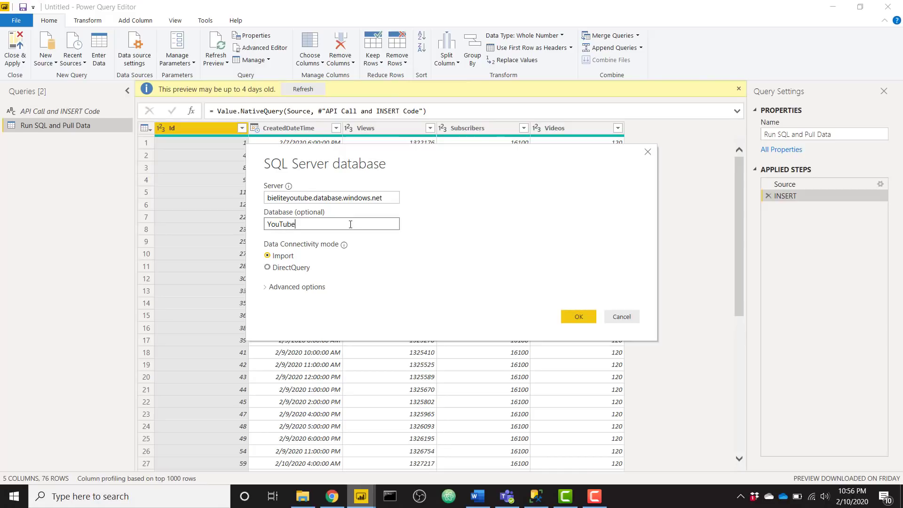
{"action": "type", "text": "Data"}
{"action": "left_click", "coordinate": [593, 323]}
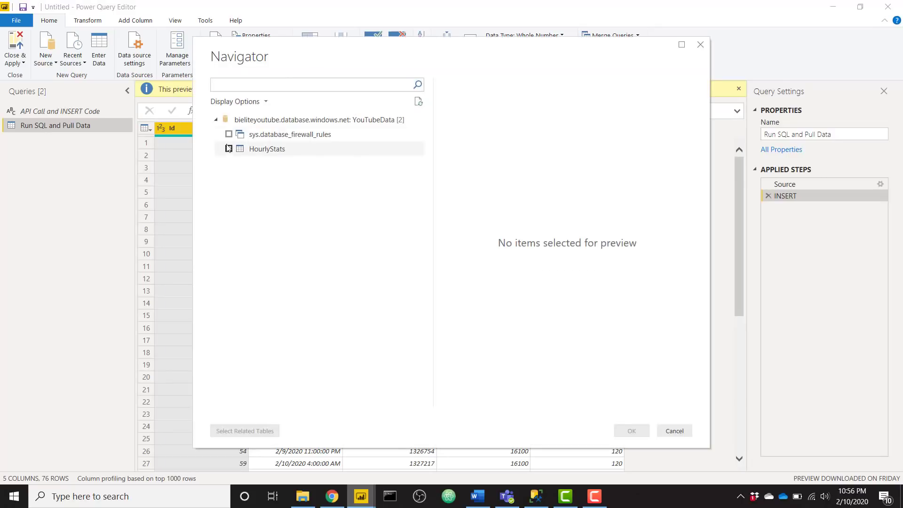
{"action": "left_click", "coordinate": [229, 149]}
{"action": "left_click", "coordinate": [629, 431]}
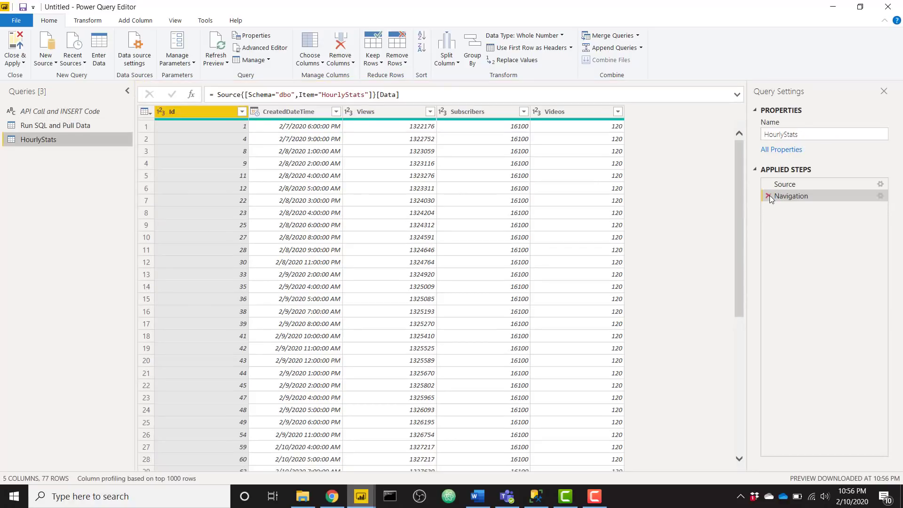
Step: Remove the Navigation step, then delete the HourlyStats query and confirm the removal
{"action": "left_click", "coordinate": [769, 195]}
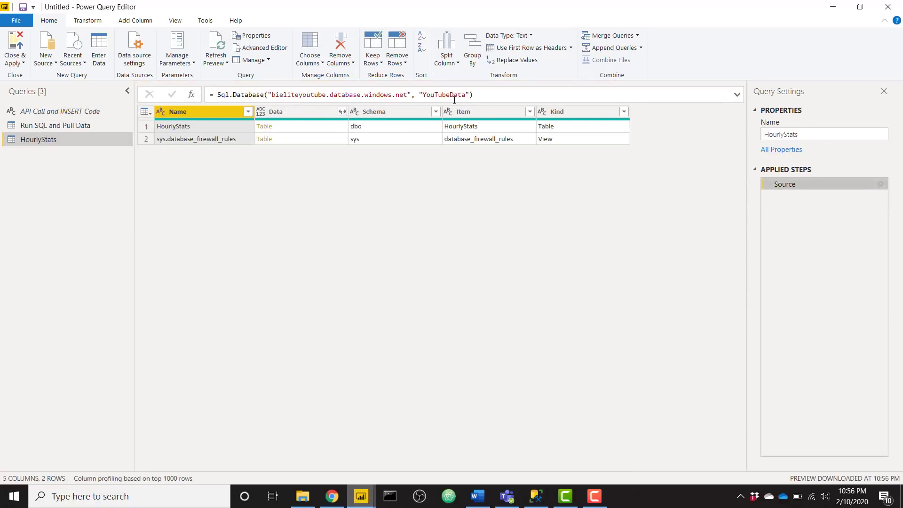
{"action": "left_click_drag", "start_coordinate": [473, 95], "coordinate": [217, 94]}
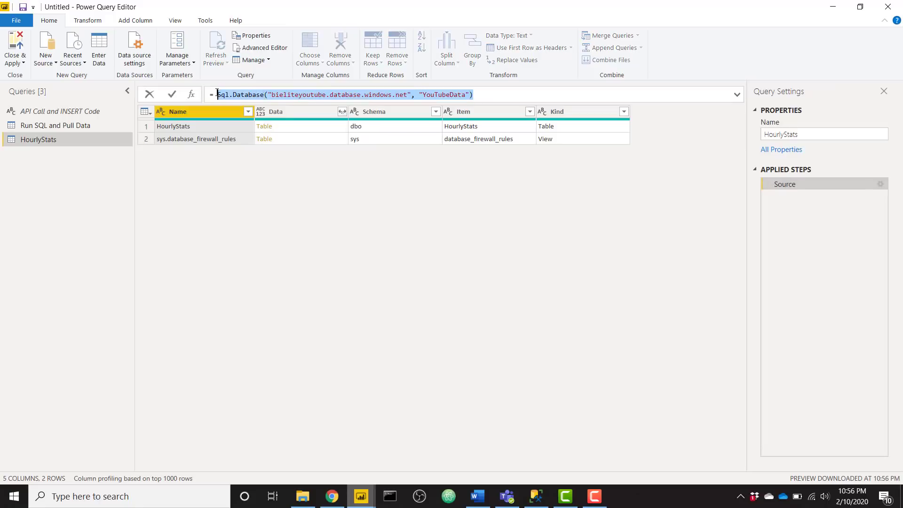
{"action": "left_click", "coordinate": [82, 139]}
{"action": "right_click", "coordinate": [82, 139]}
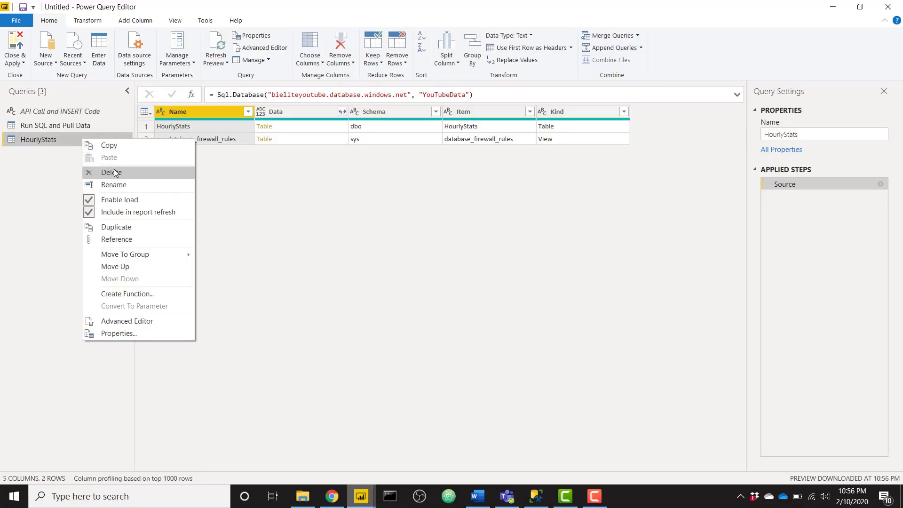
{"action": "left_click", "coordinate": [112, 172]}
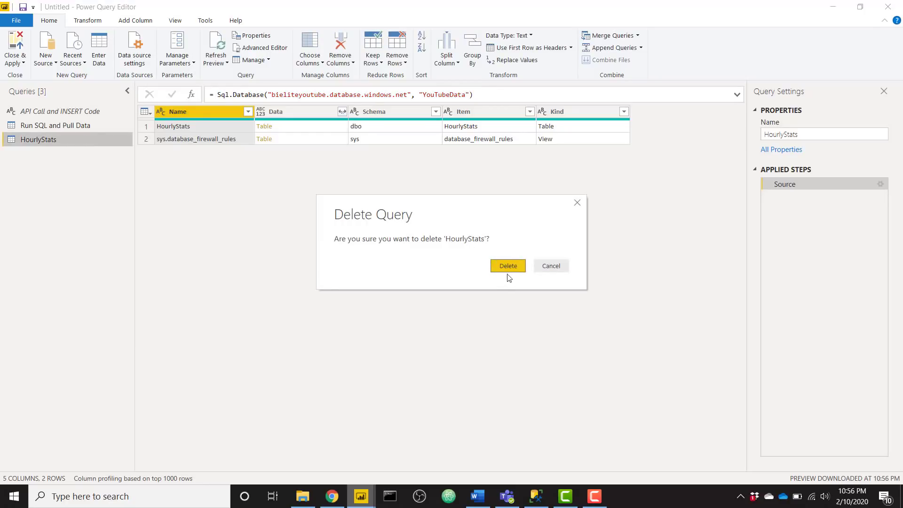
{"action": "left_click", "coordinate": [509, 266]}
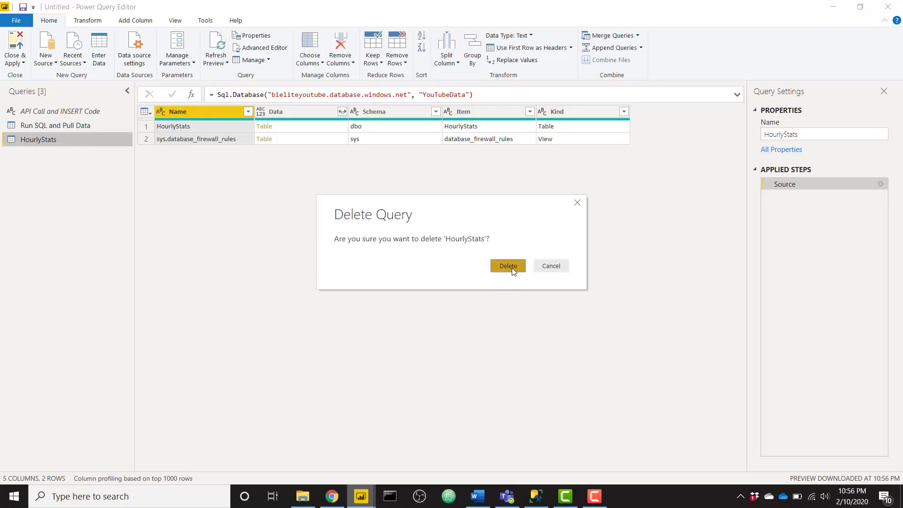
Step: Preview Run SQL and Pull Data's Source and INSERT steps and review its M code referencing API Call and INSERT Code
{"action": "left_click", "coordinate": [52, 129]}
{"action": "left_click", "coordinate": [797, 184]}
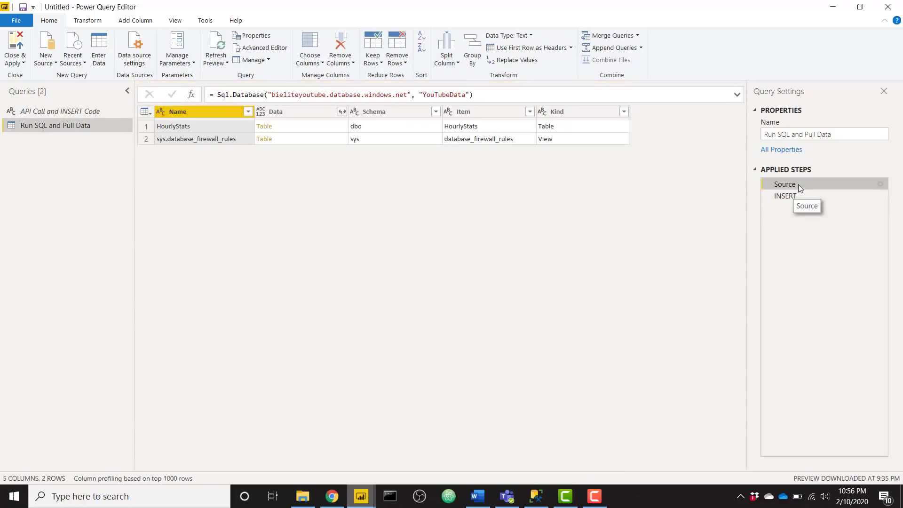
{"action": "left_click", "coordinate": [795, 195]}
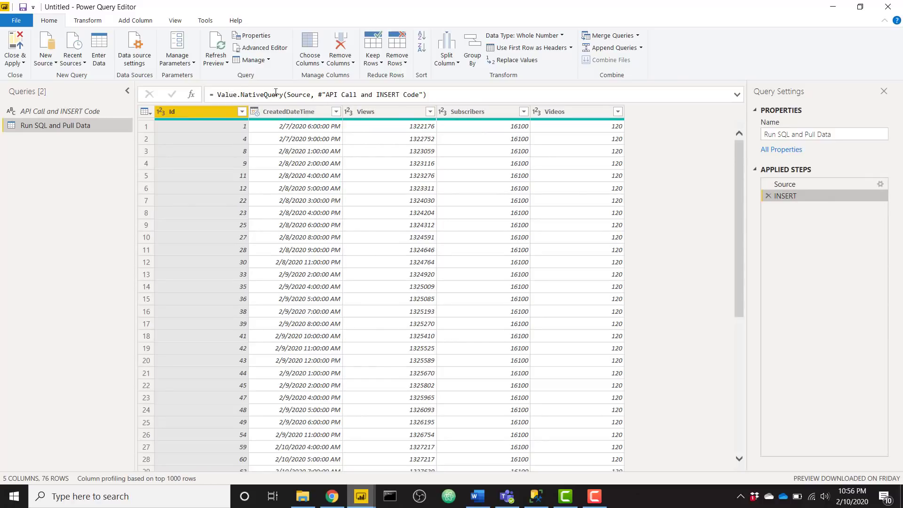
{"action": "left_click", "coordinate": [248, 49]}
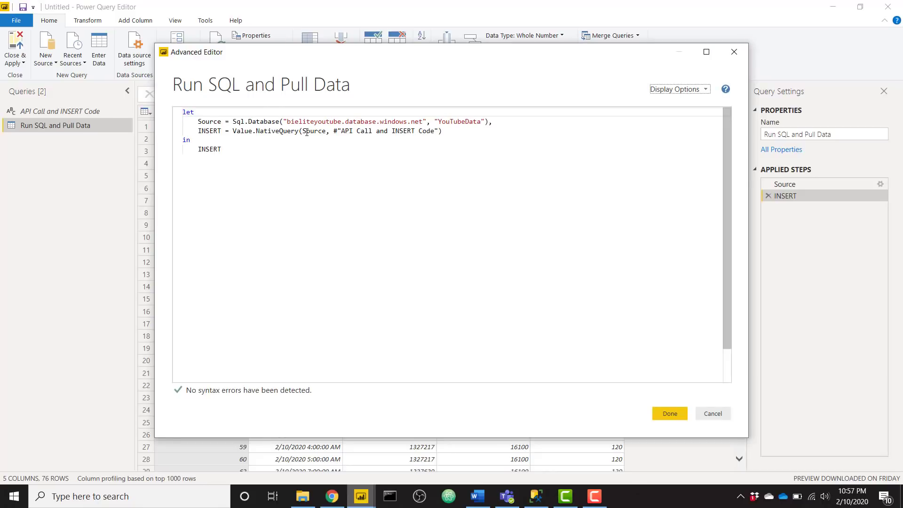
{"action": "left_click_drag", "start_coordinate": [334, 131], "coordinate": [439, 131]}
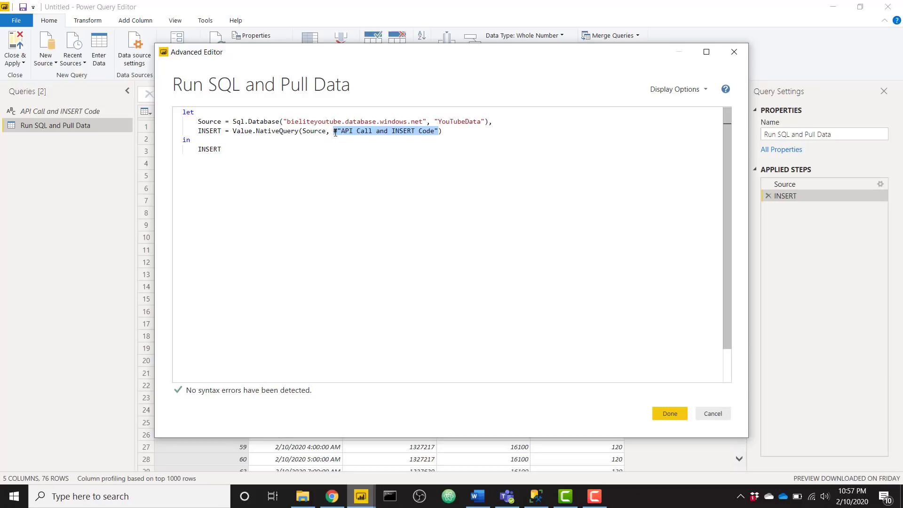
{"action": "left_click", "coordinate": [433, 158]}
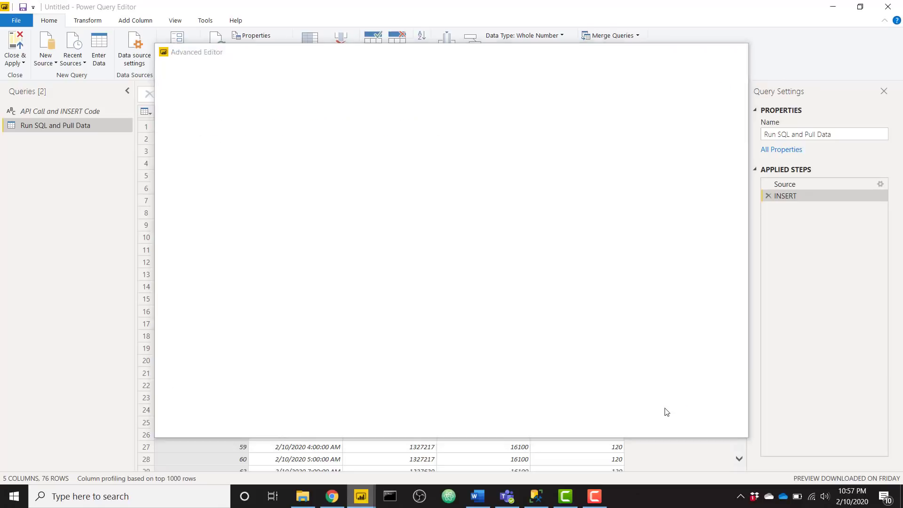
{"action": "left_click", "coordinate": [666, 411]}
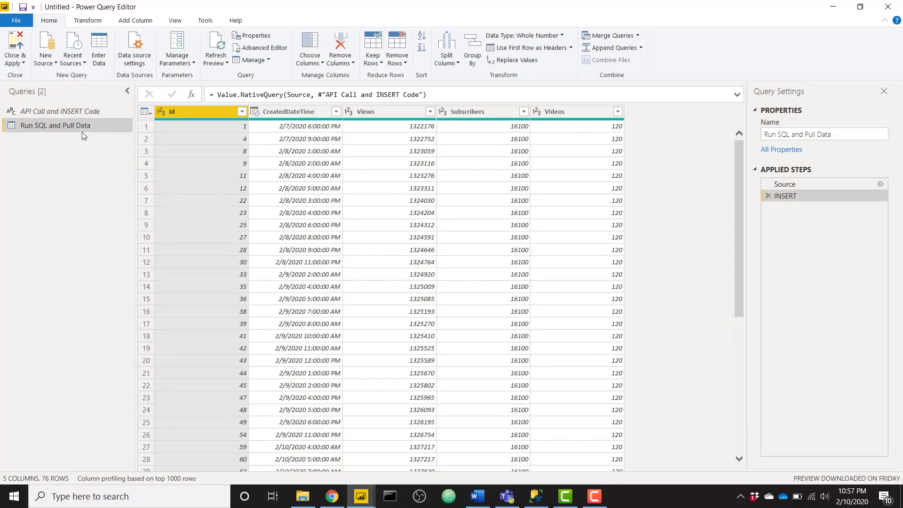
{"action": "left_click", "coordinate": [76, 110]}
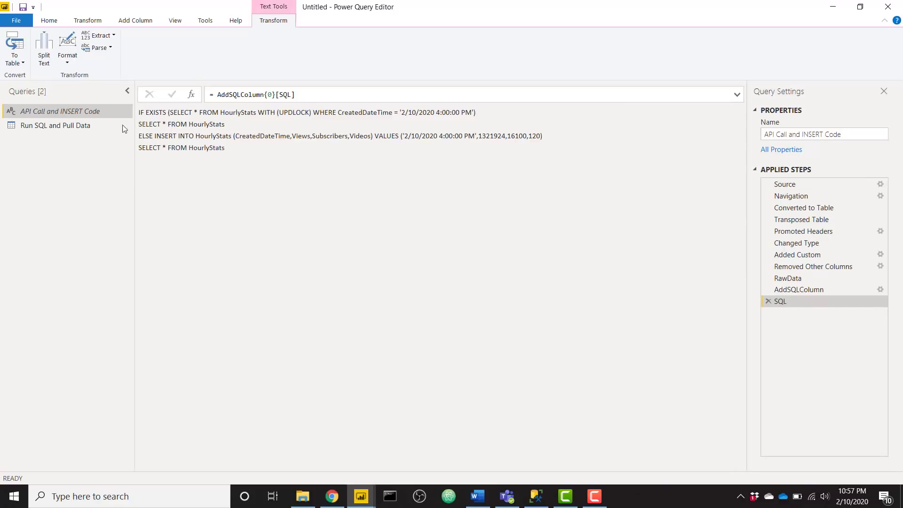
{"action": "left_click", "coordinate": [94, 125]}
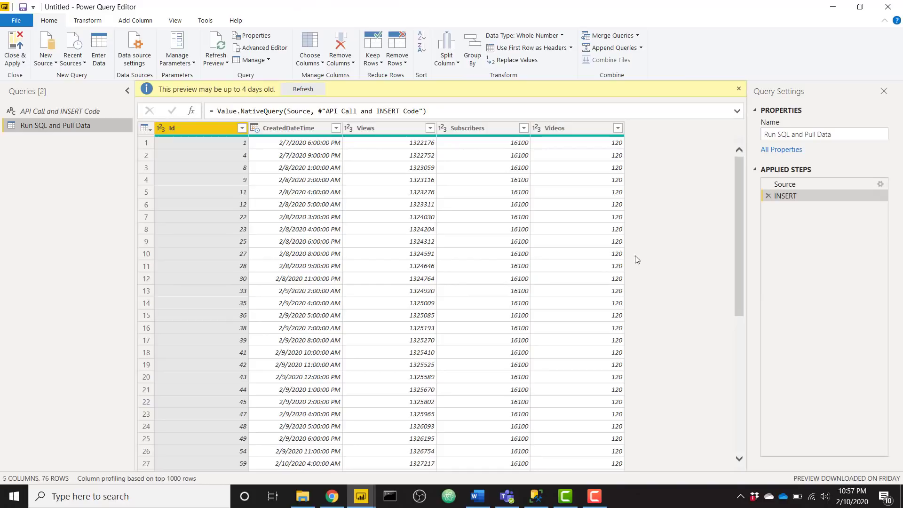
{"action": "left_click", "coordinate": [94, 115]}
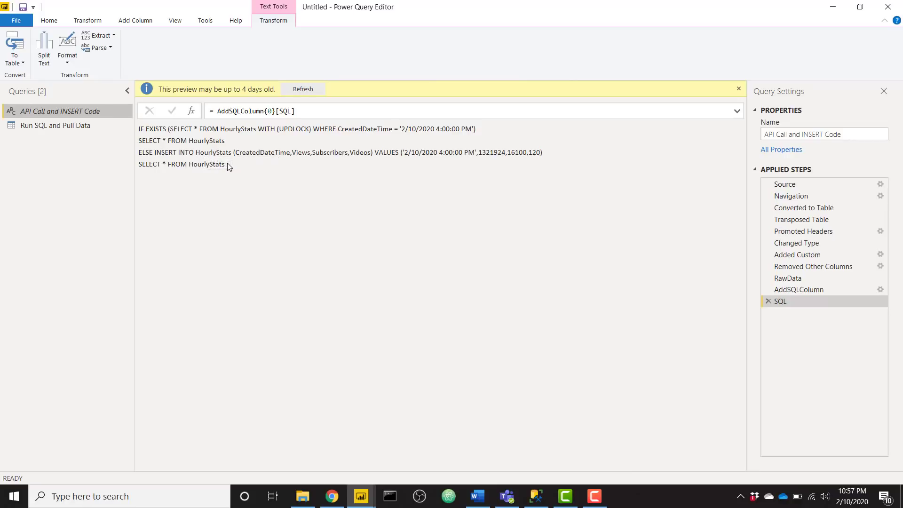
{"action": "left_click", "coordinate": [65, 125]}
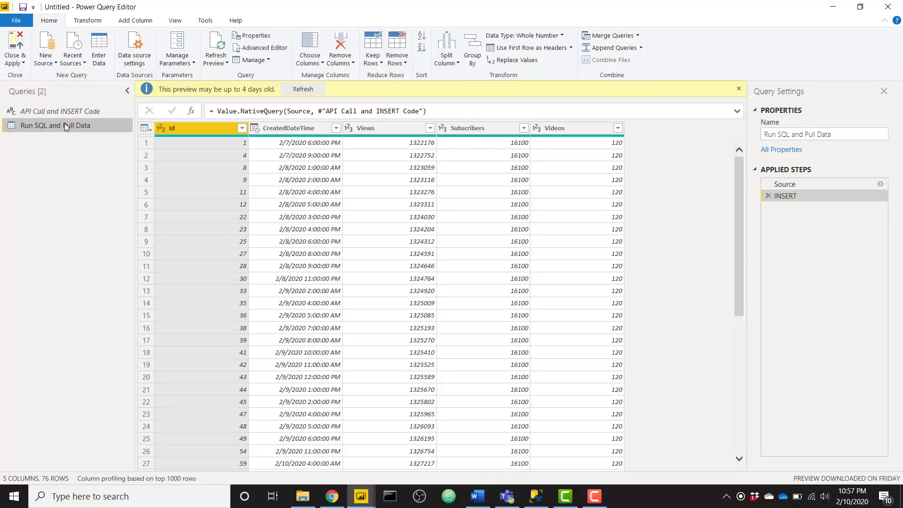
Step: Close & Apply the query changes and return to the Untitled report window
{"action": "left_click", "coordinate": [19, 44]}
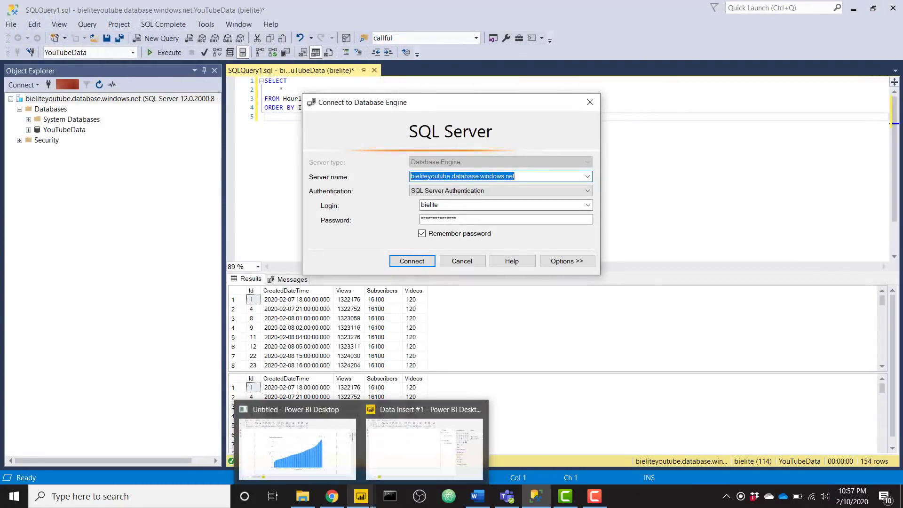
{"action": "left_click", "coordinate": [370, 504]}
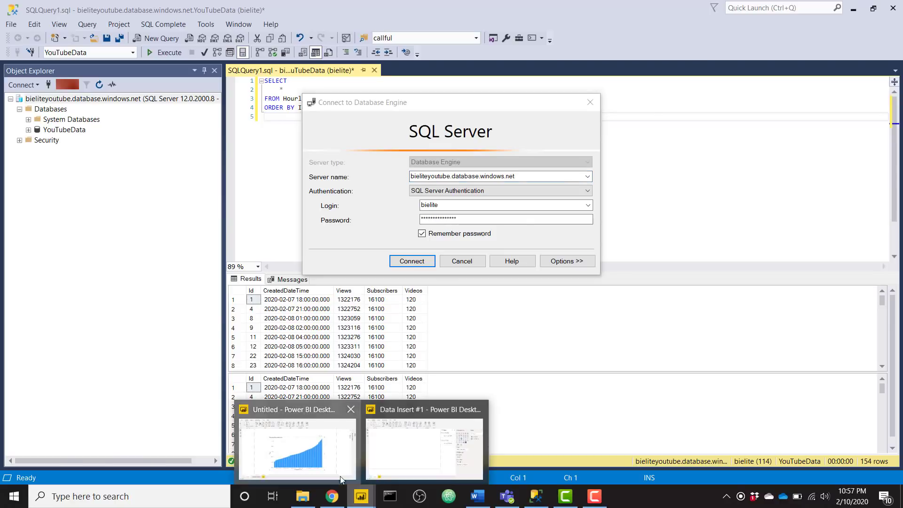
{"action": "left_click", "coordinate": [340, 476]}
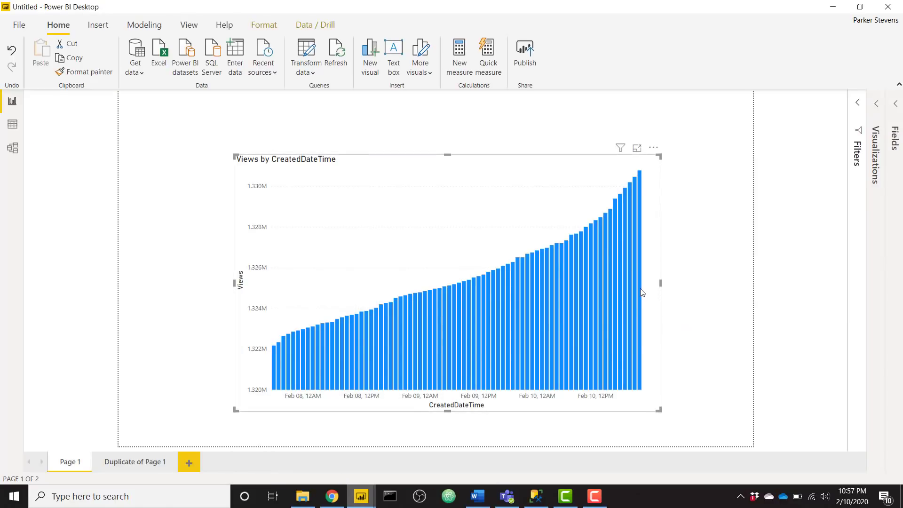
Step: Refresh the report so the Views by CreatedDateTime chart gains the new 10:00 PM bar
{"action": "mouse_move", "coordinate": [641, 293]}
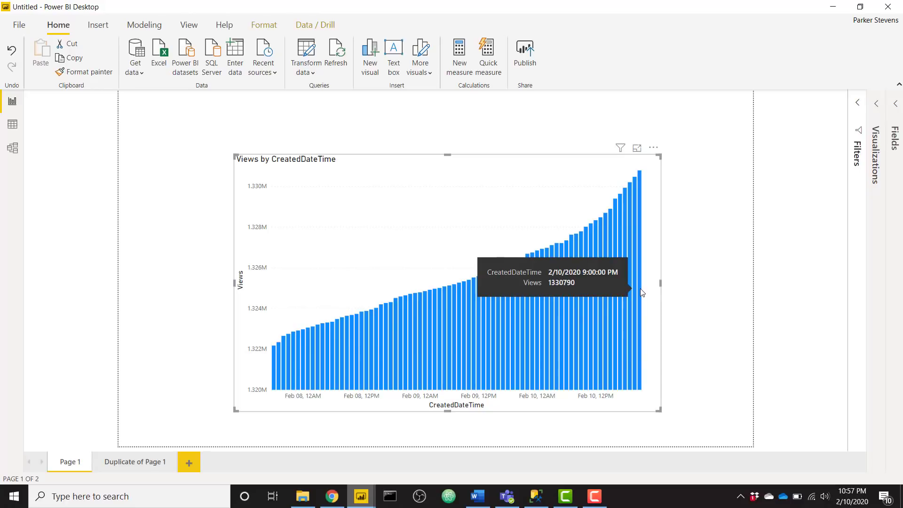
{"action": "left_click", "coordinate": [342, 55]}
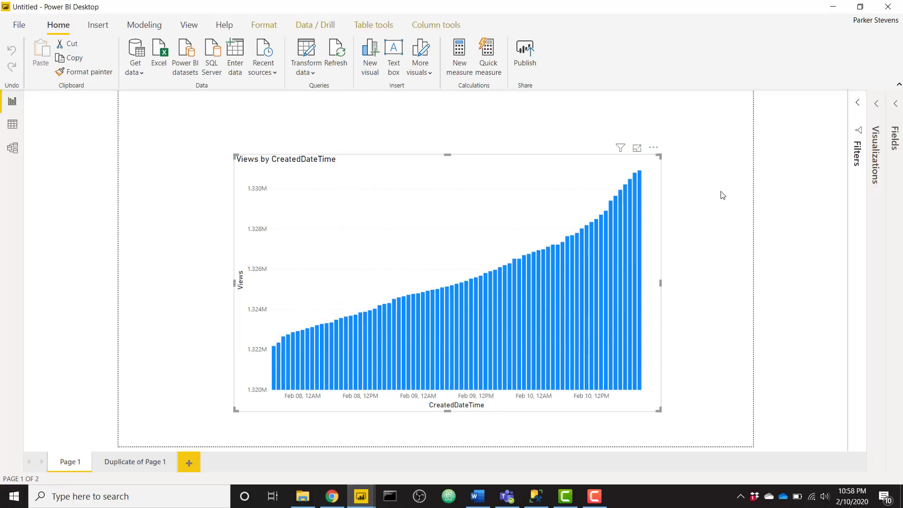
{"action": "mouse_move", "coordinate": [642, 205]}
{"action": "left_click", "coordinate": [714, 294]}
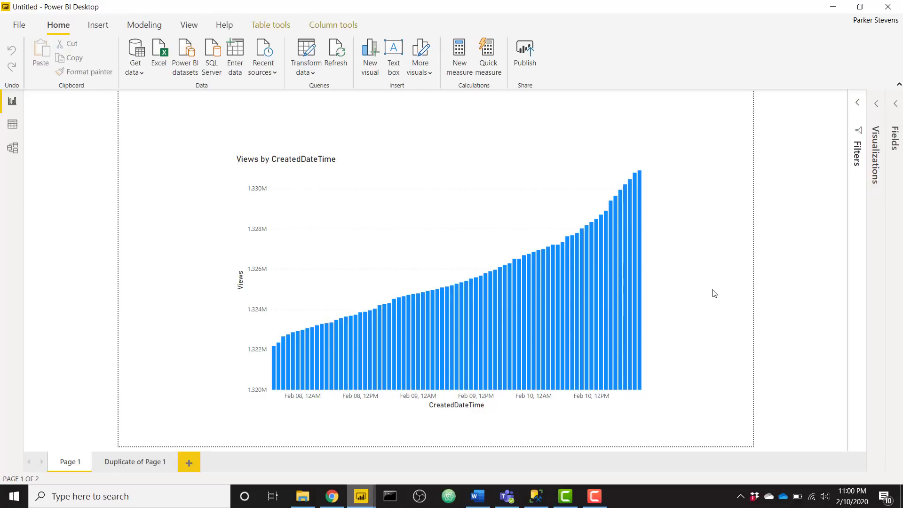
Step: Bring up Chrome's Power BI tab listing Data Insert #1, #2 and #3 with refresh schedules
{"action": "left_click", "coordinate": [332, 495]}
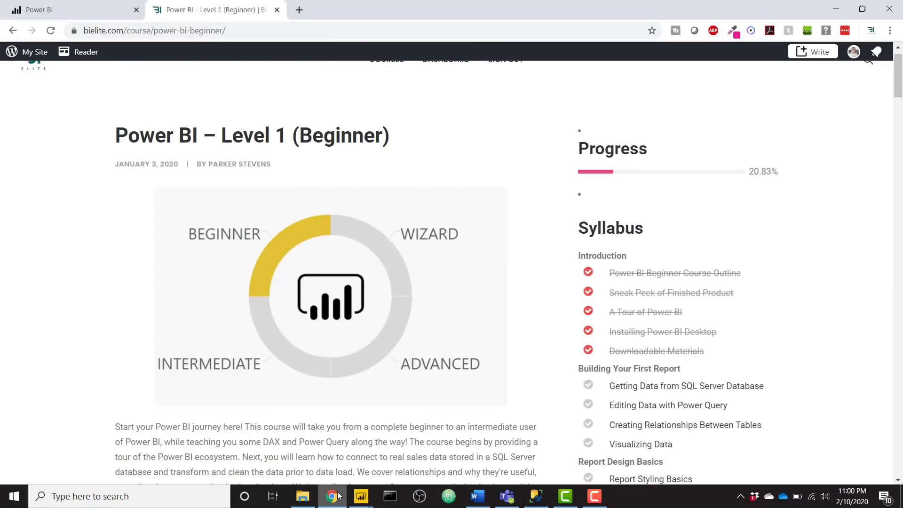
{"action": "left_click", "coordinate": [63, 4]}
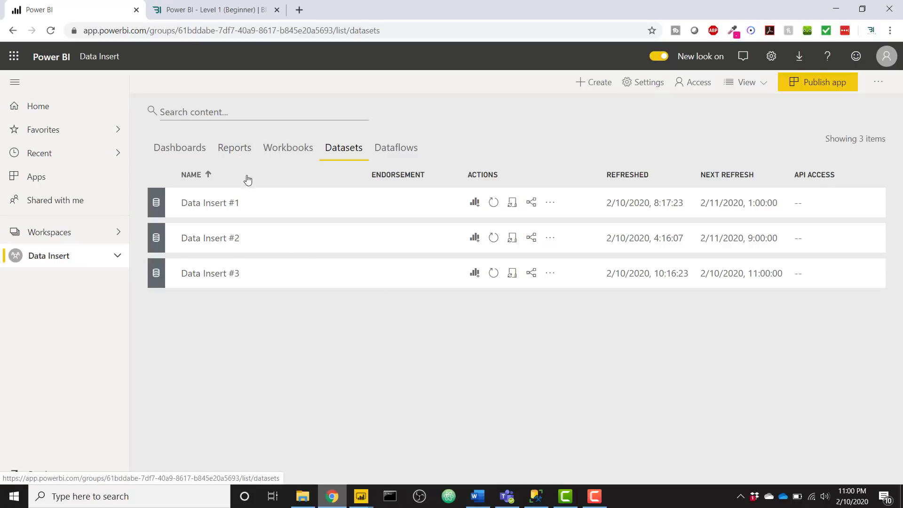
Step: Switch back to the Untitled - Power BI Desktop report showing the Views by CreatedDateTime chart
{"action": "left_click", "coordinate": [364, 502]}
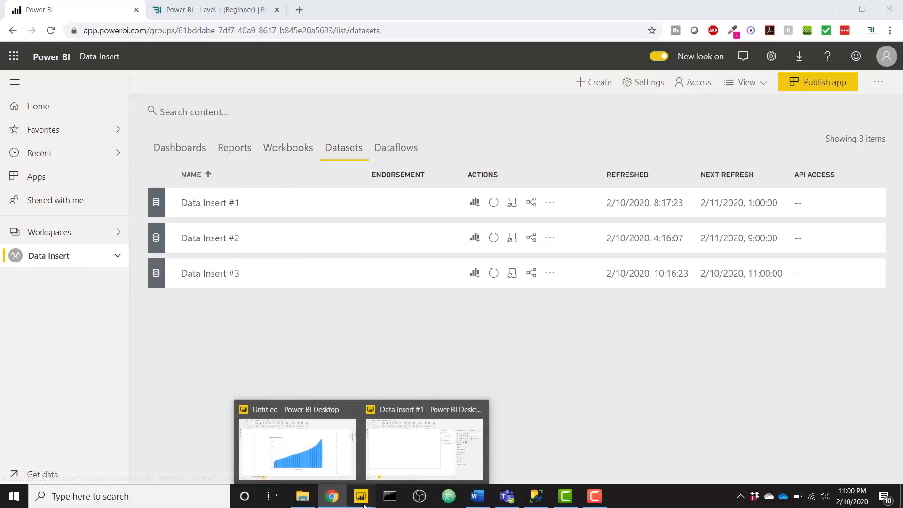
{"action": "left_click", "coordinate": [341, 454]}
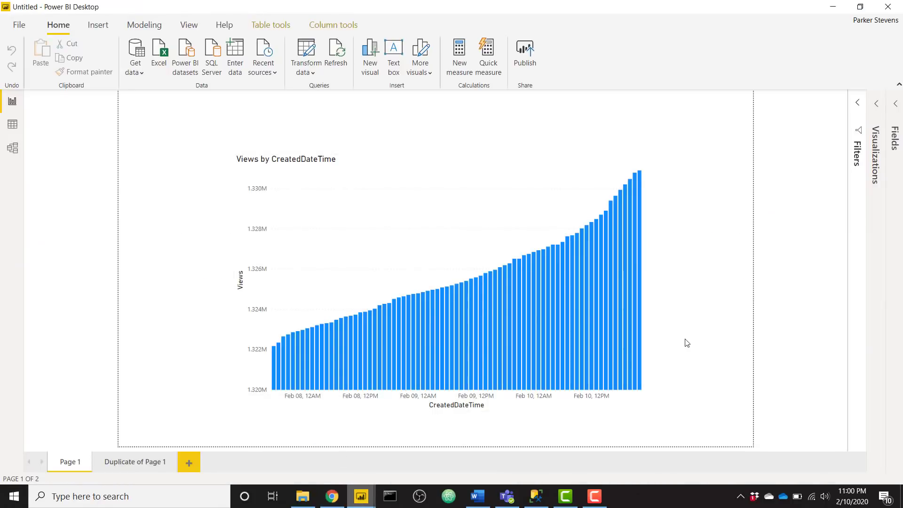